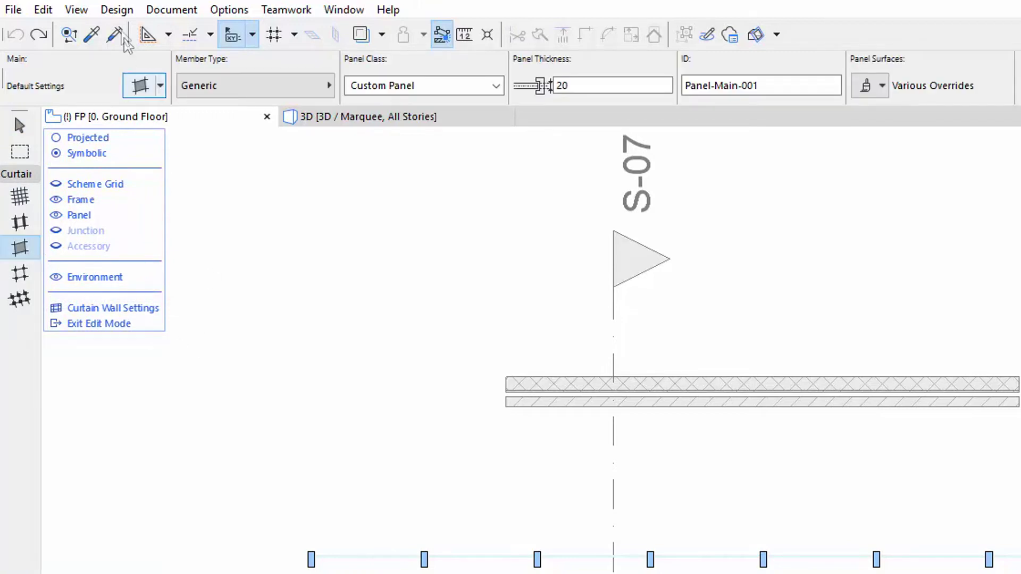
Exit Curtain Wall Edit Mode from the Design menu and re-enter it for the same curtain wall
click(116, 9)
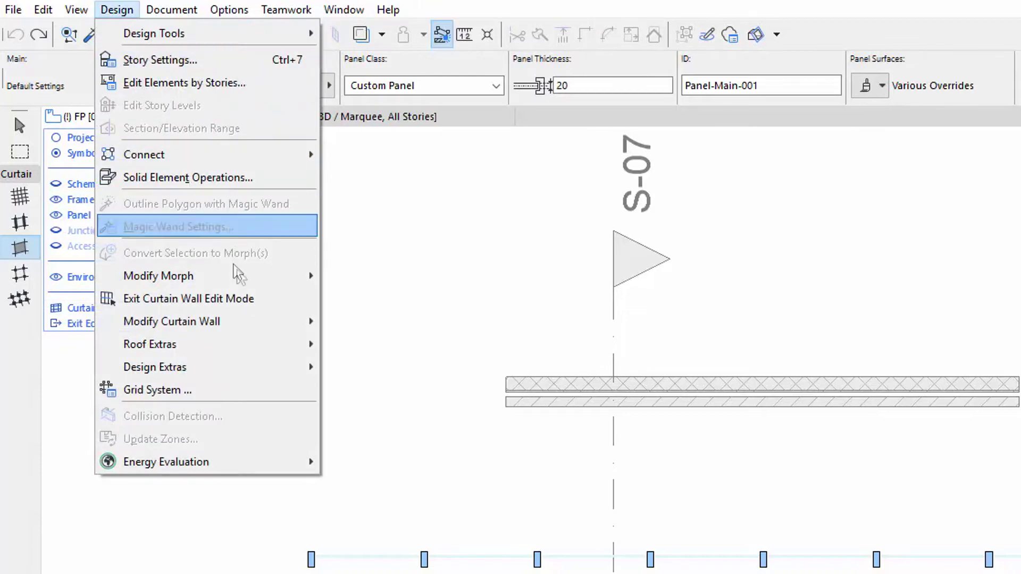
click(262, 301)
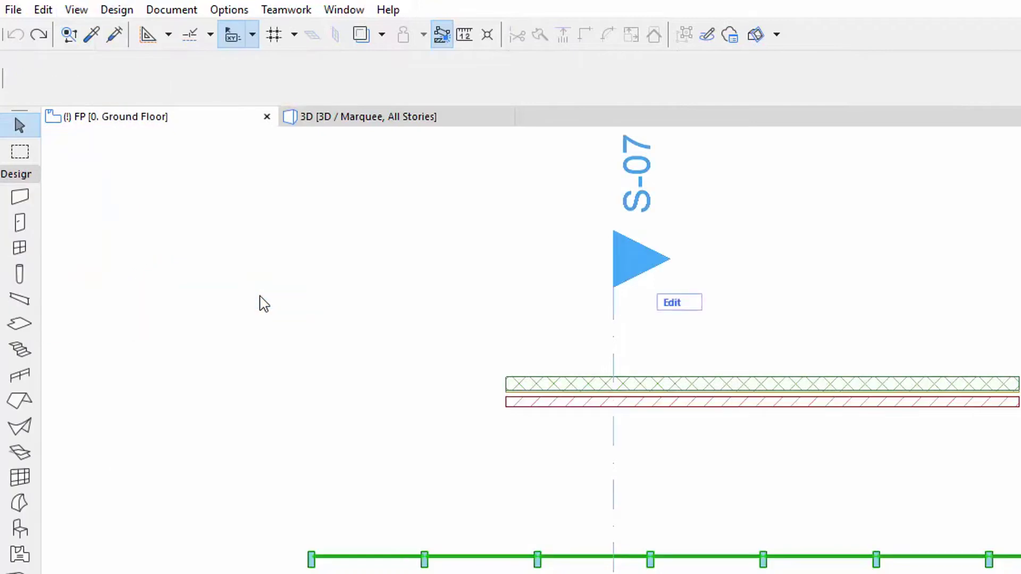
click(125, 13)
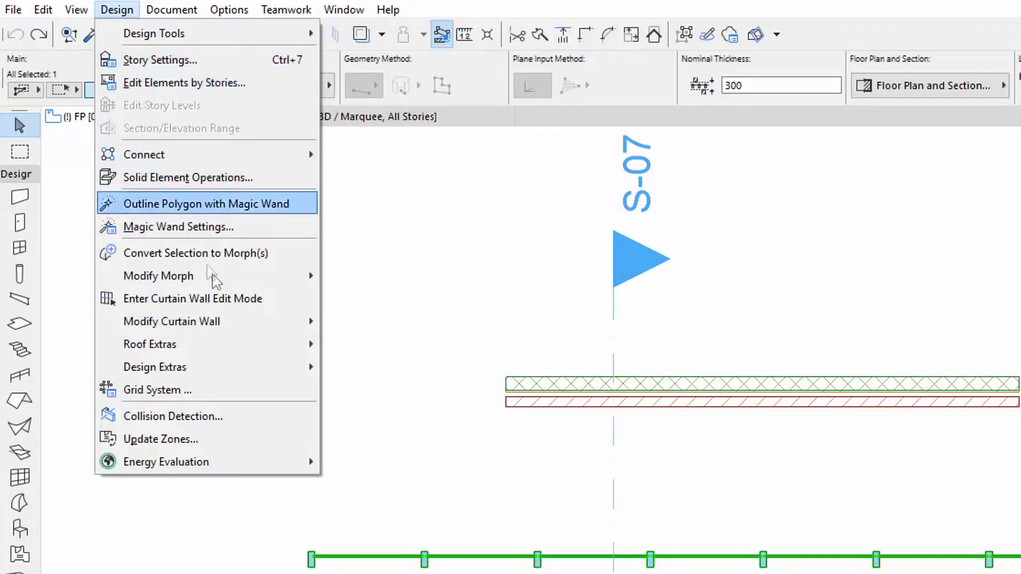
click(261, 301)
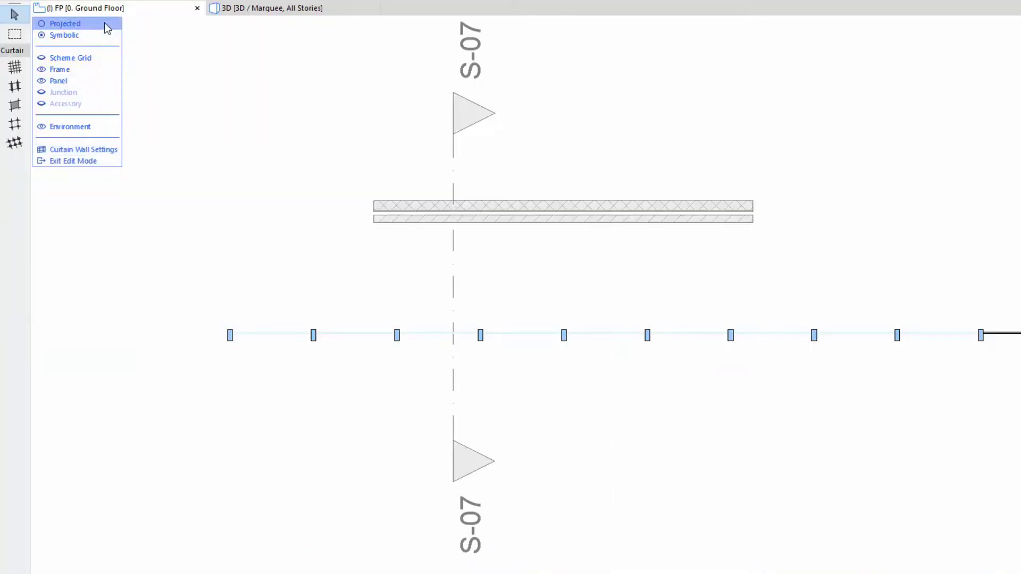
Toggle the curtain wall display to Projected and back to Symbolic, exit Edit Mode, then select section line S-07
click(65, 24)
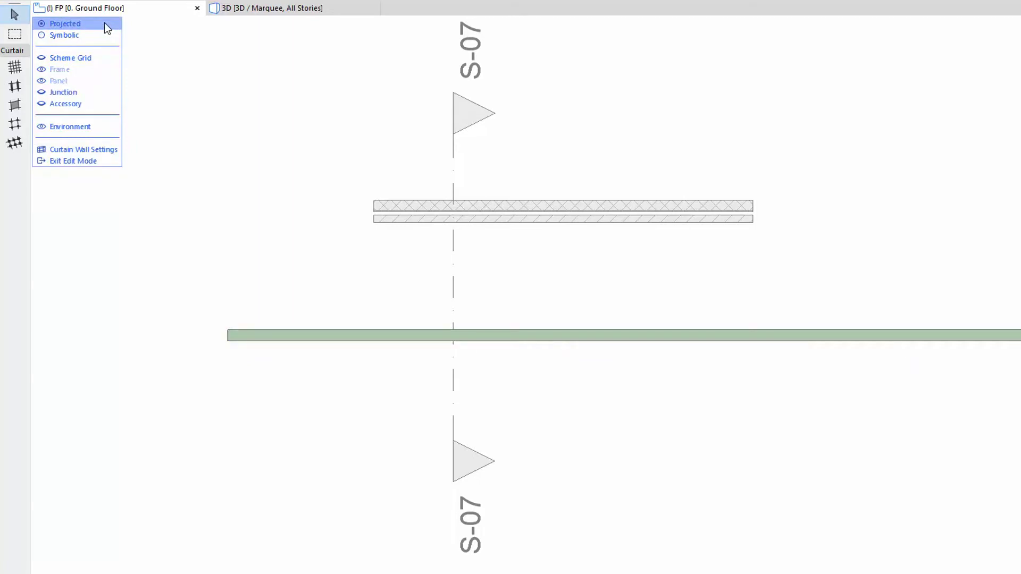
click(104, 37)
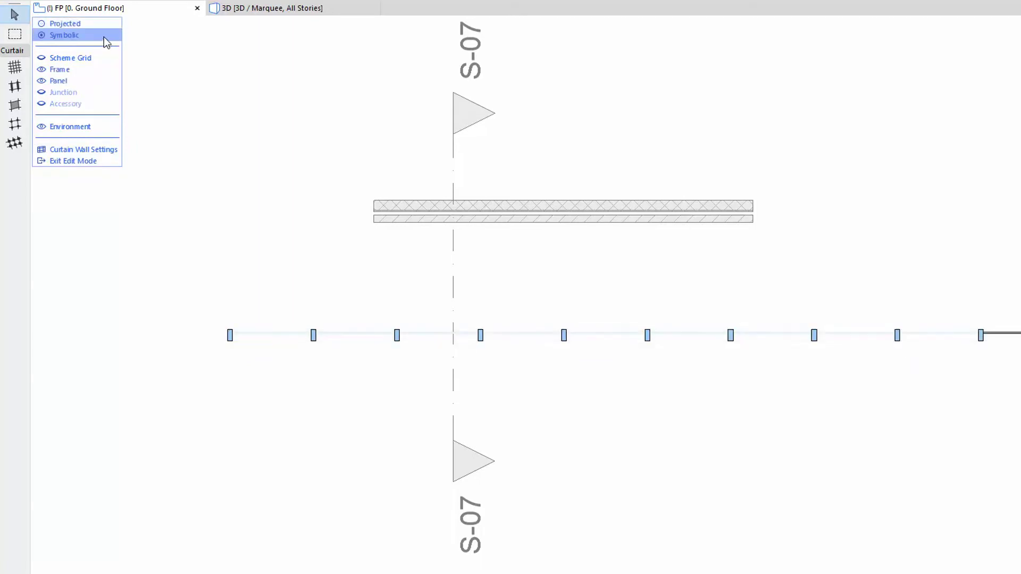
click(104, 159)
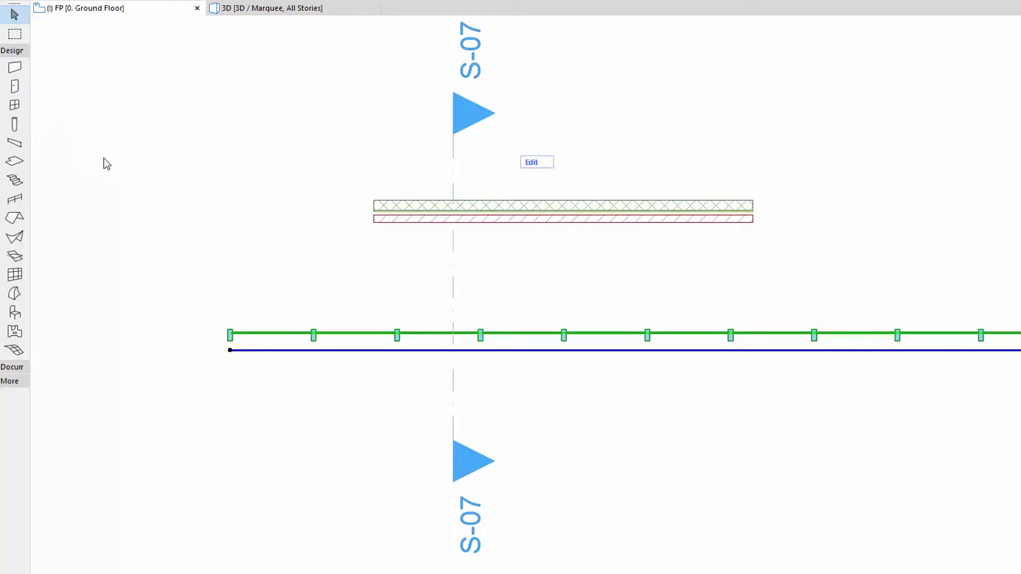
click(252, 228)
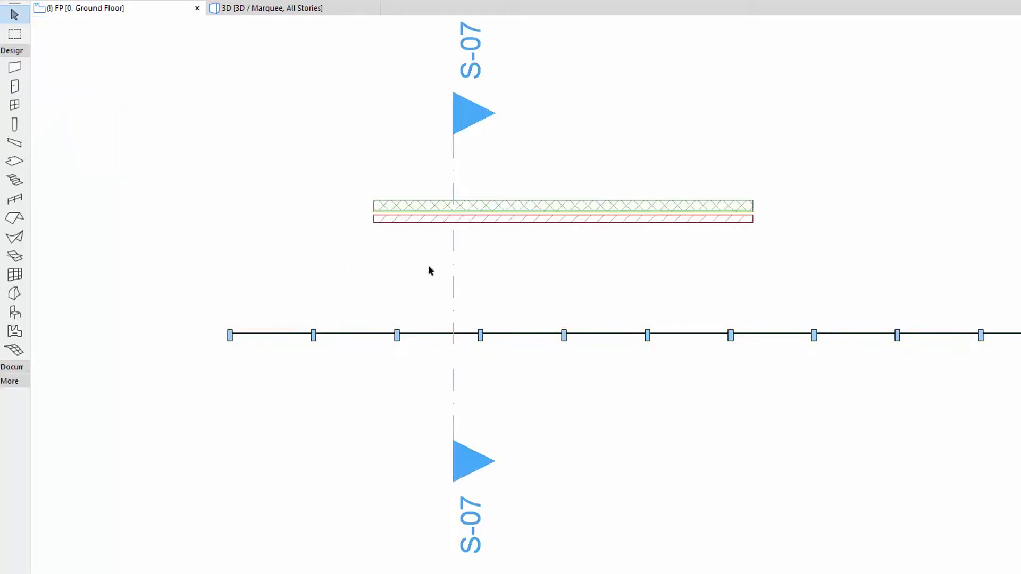
click(456, 249)
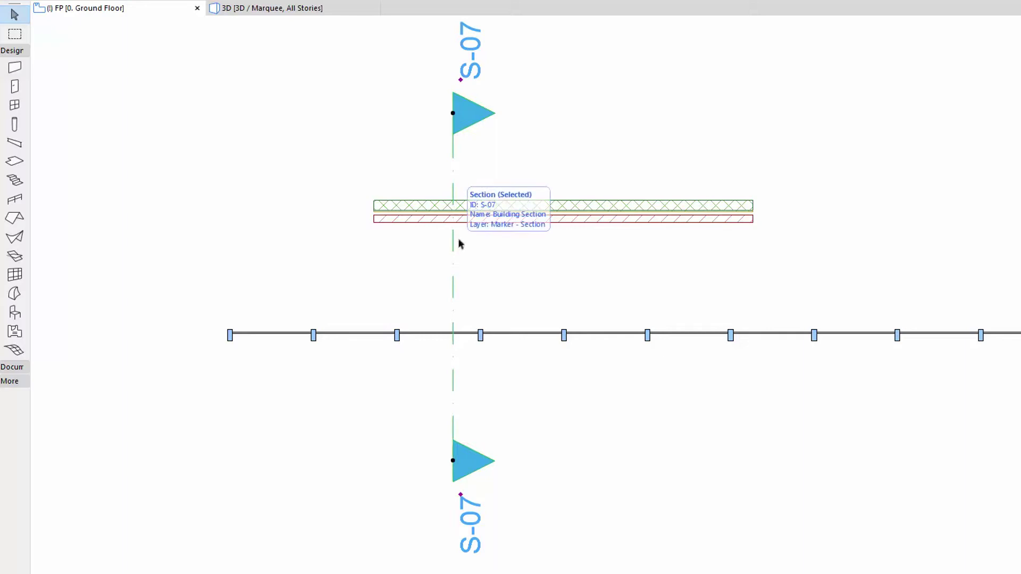
Open section S-07 with current view settings and start editing the curtain wall from it
right_click(460, 241)
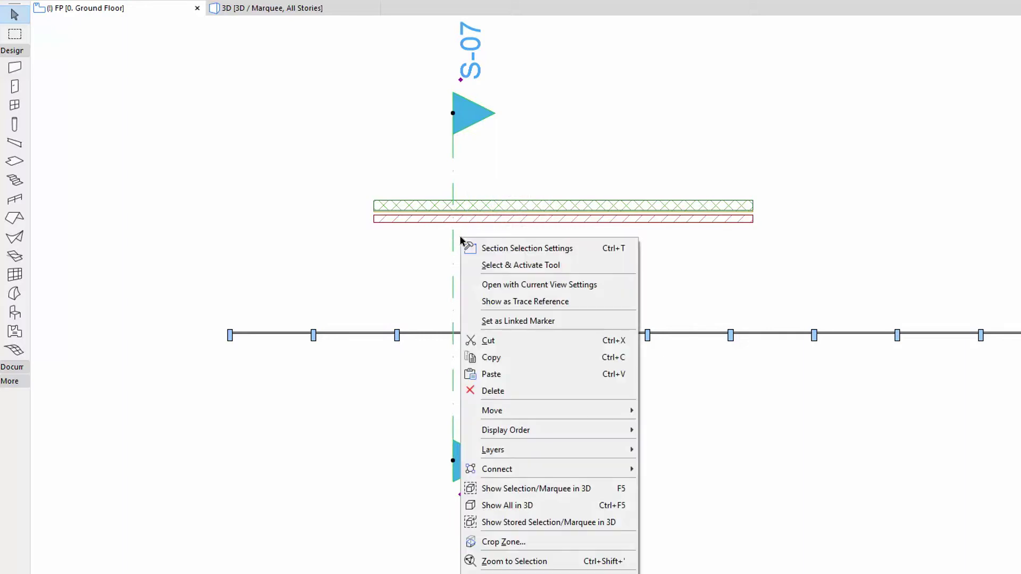
click(612, 285)
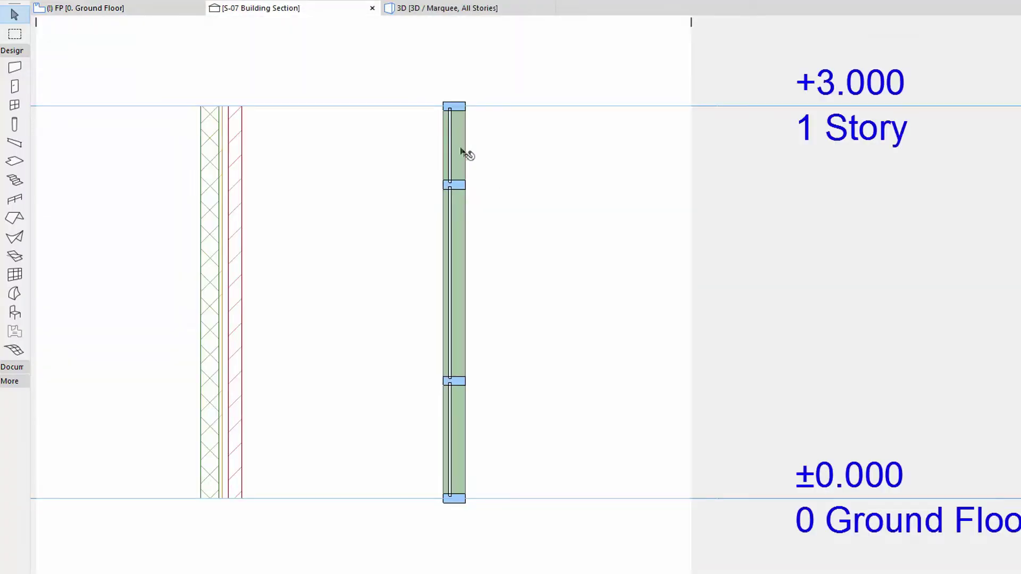
click(459, 151)
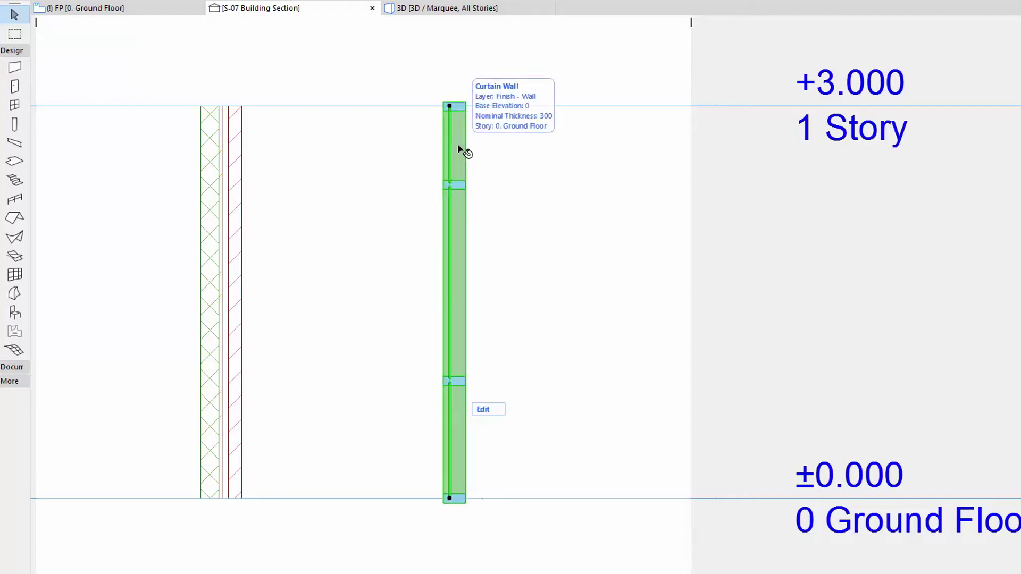
click(495, 410)
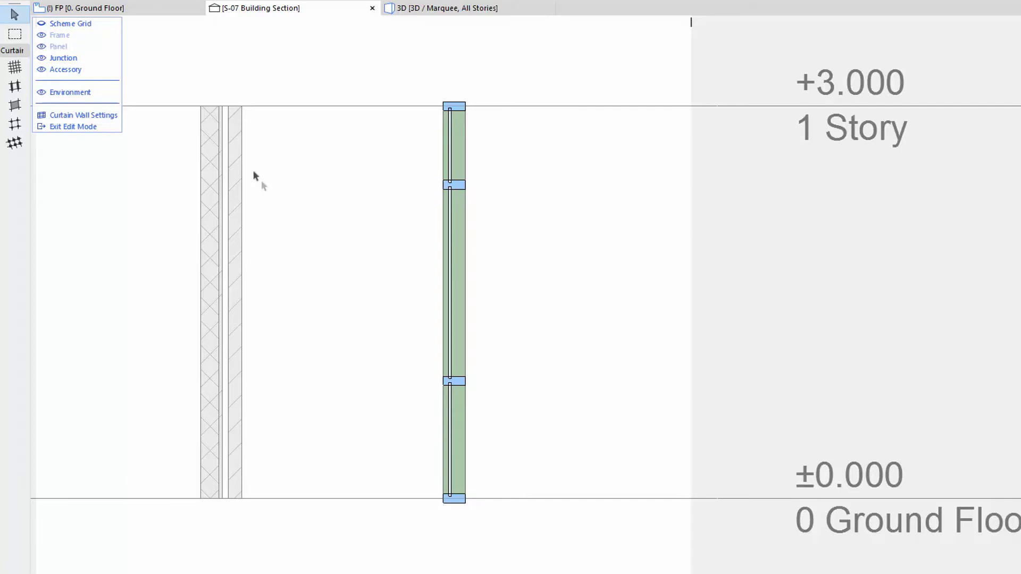
Switch between the Ground Floor plan, S-07 section and 3D views, ending on the floor plan
click(153, 10)
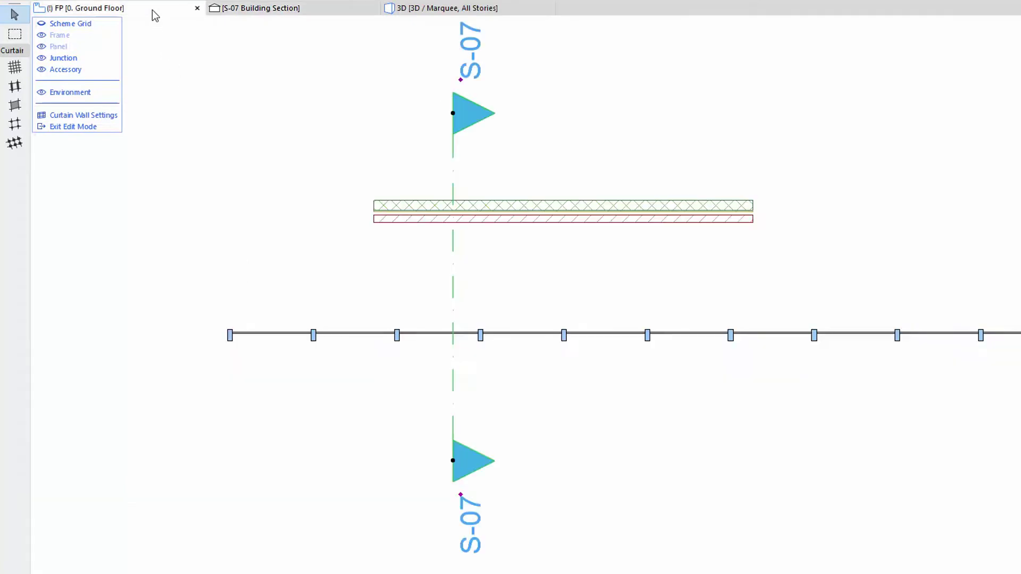
click(301, 9)
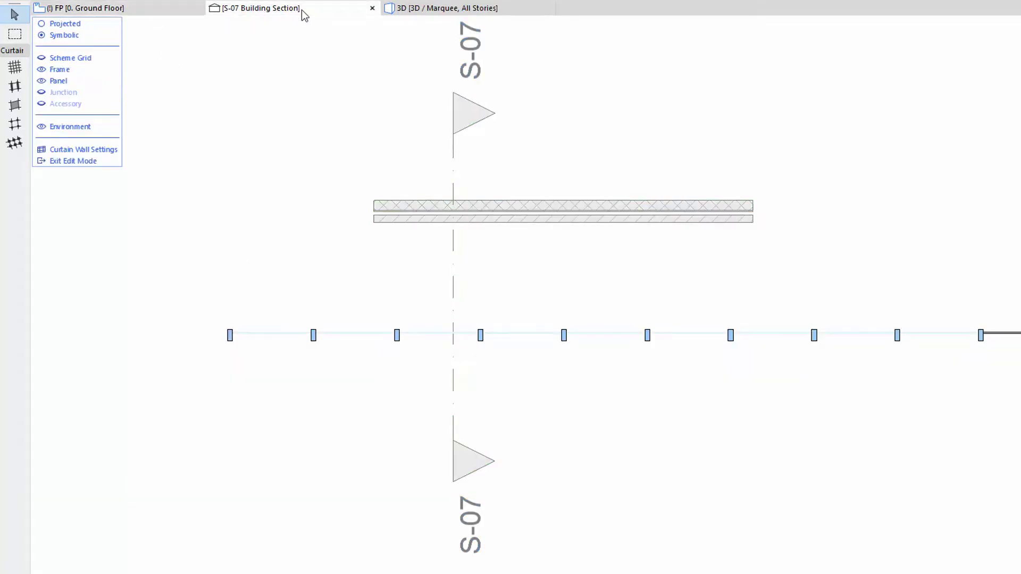
click(443, 10)
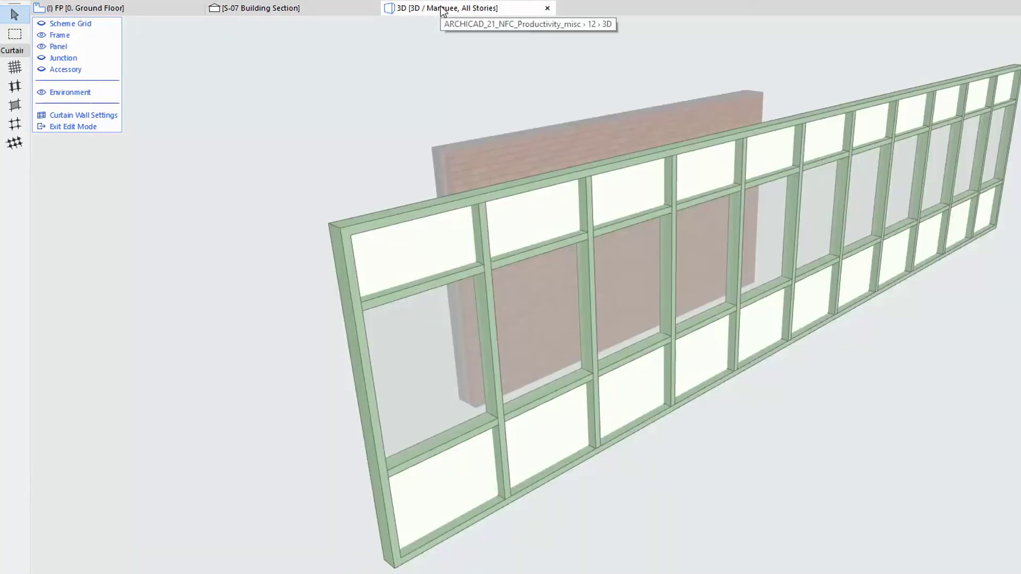
click(332, 10)
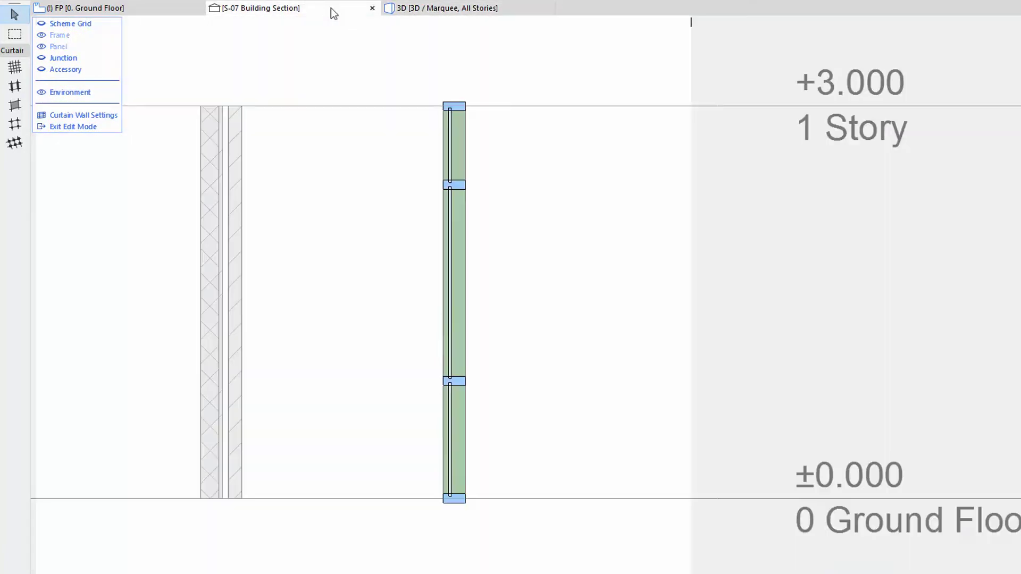
click(183, 10)
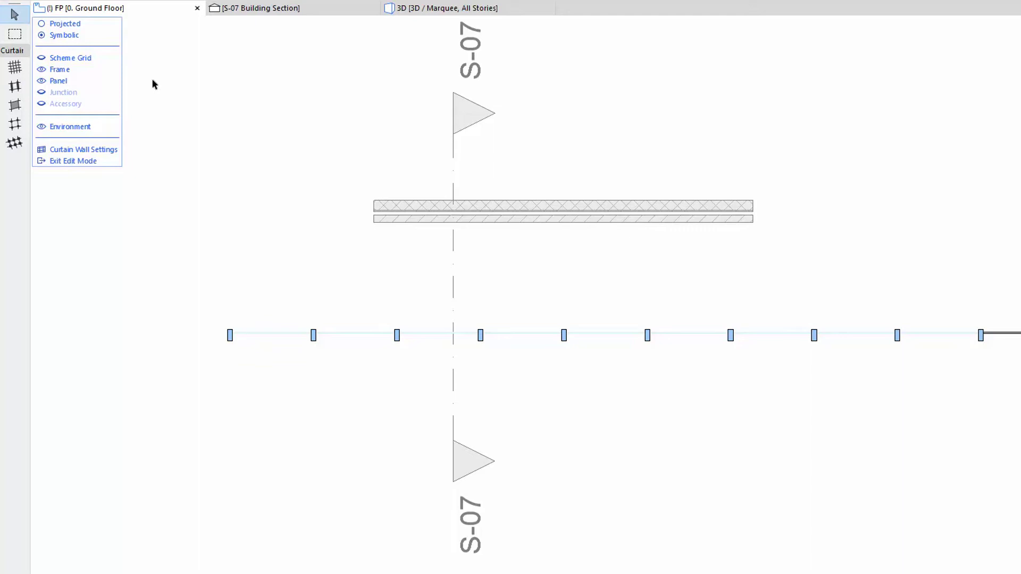
click(41, 128)
click(271, 9)
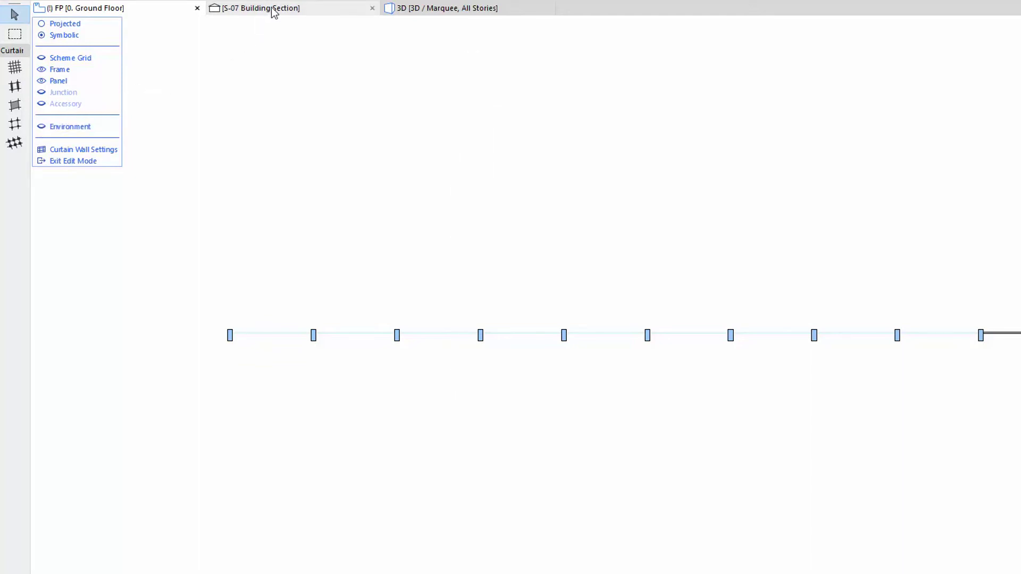
click(415, 10)
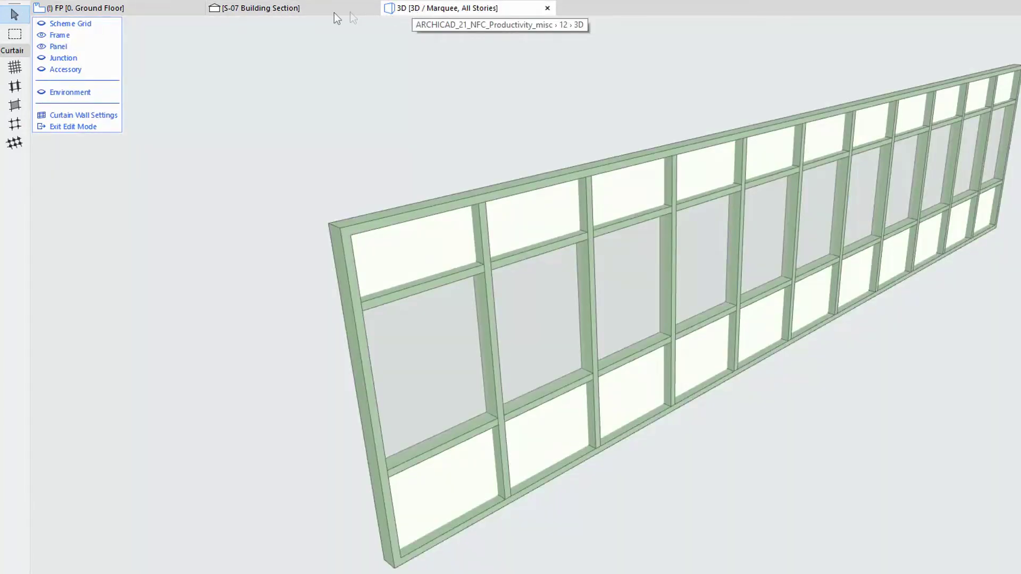
click(41, 92)
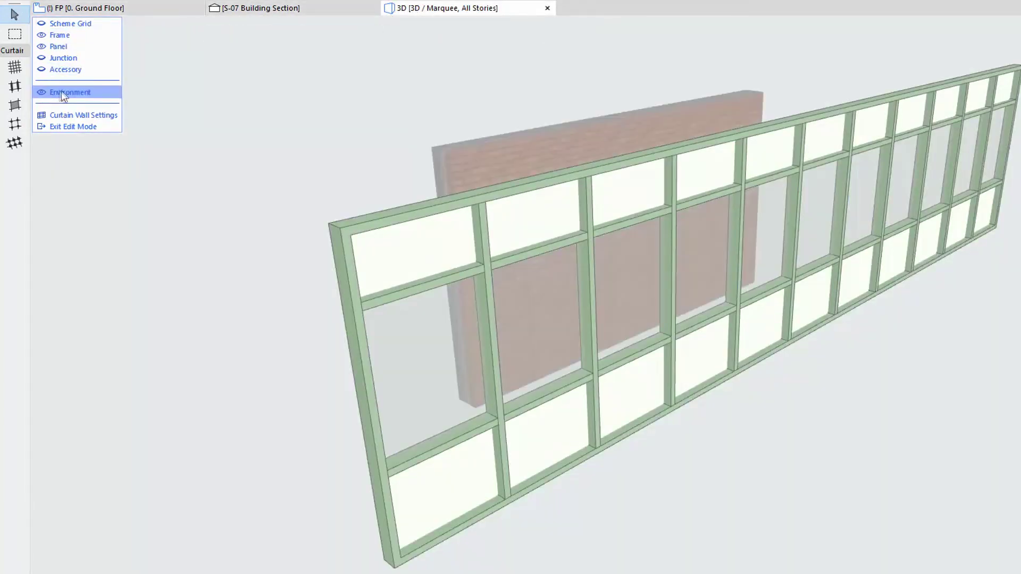
click(149, 9)
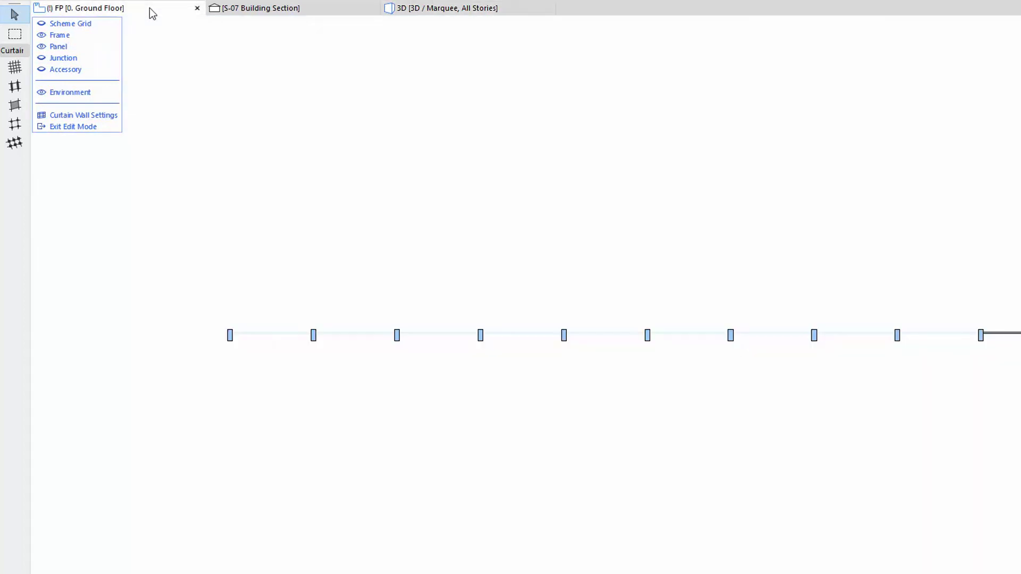
click(414, 13)
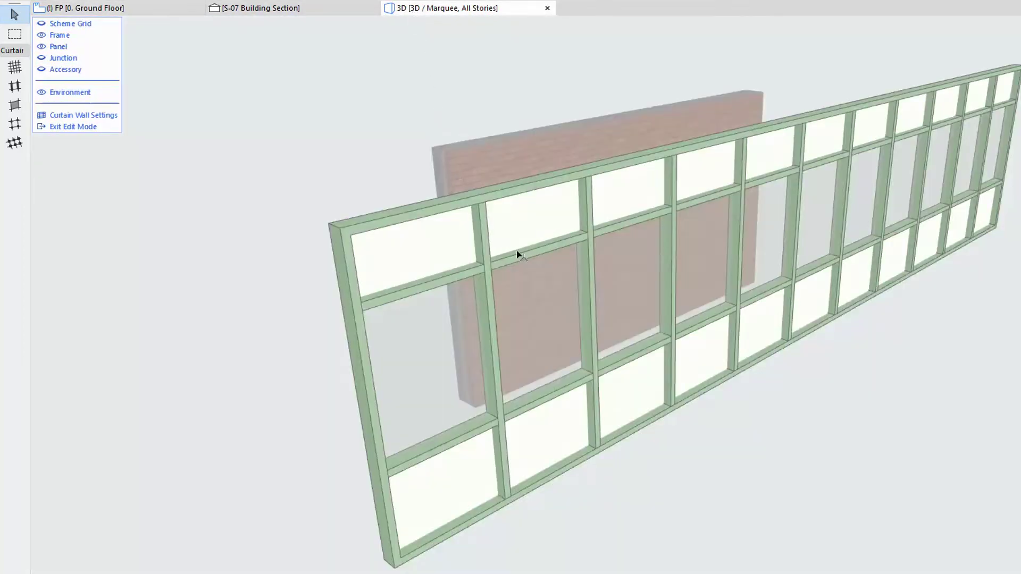
click(519, 254)
click(538, 250)
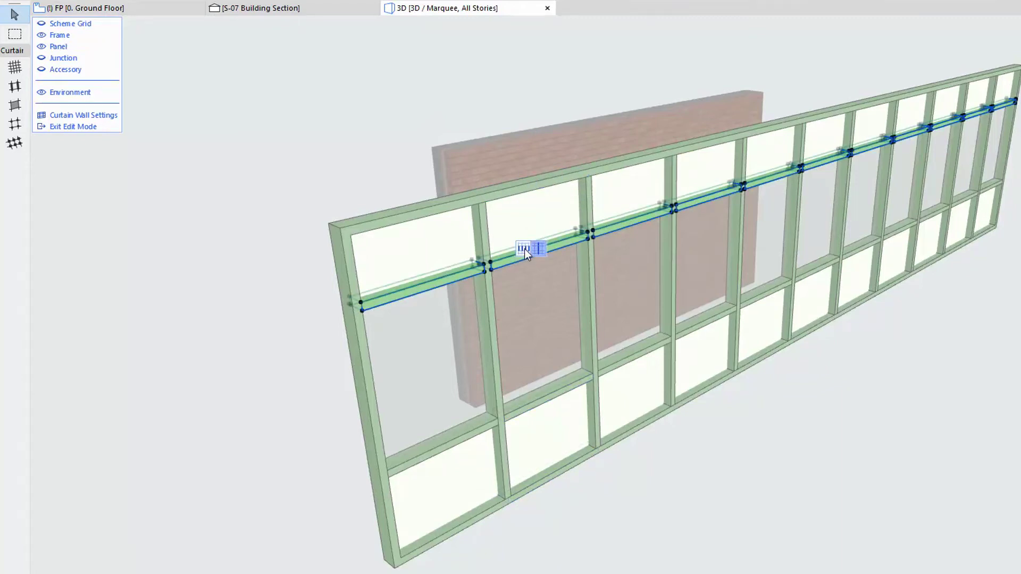
click(525, 249)
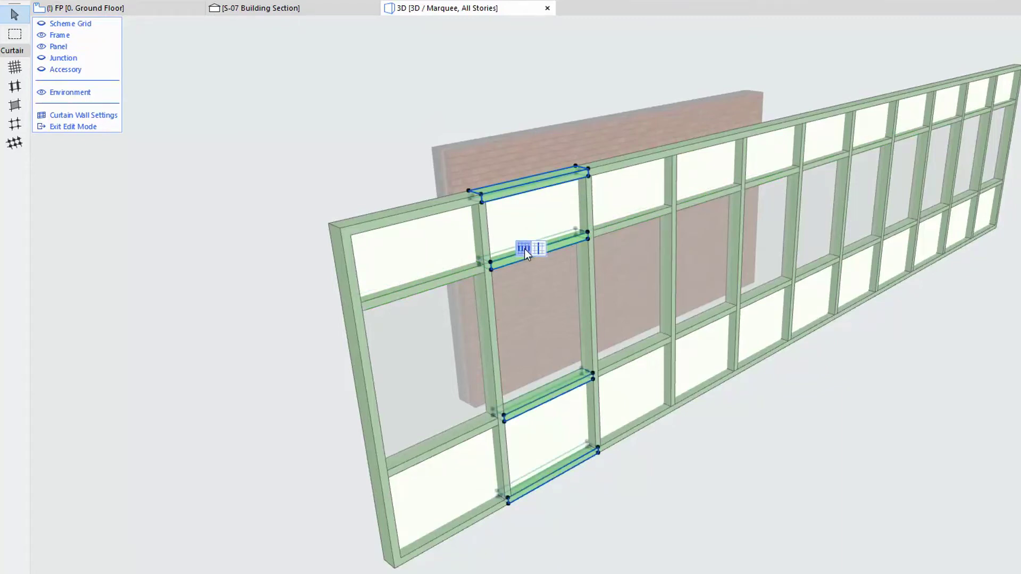
click(355, 160)
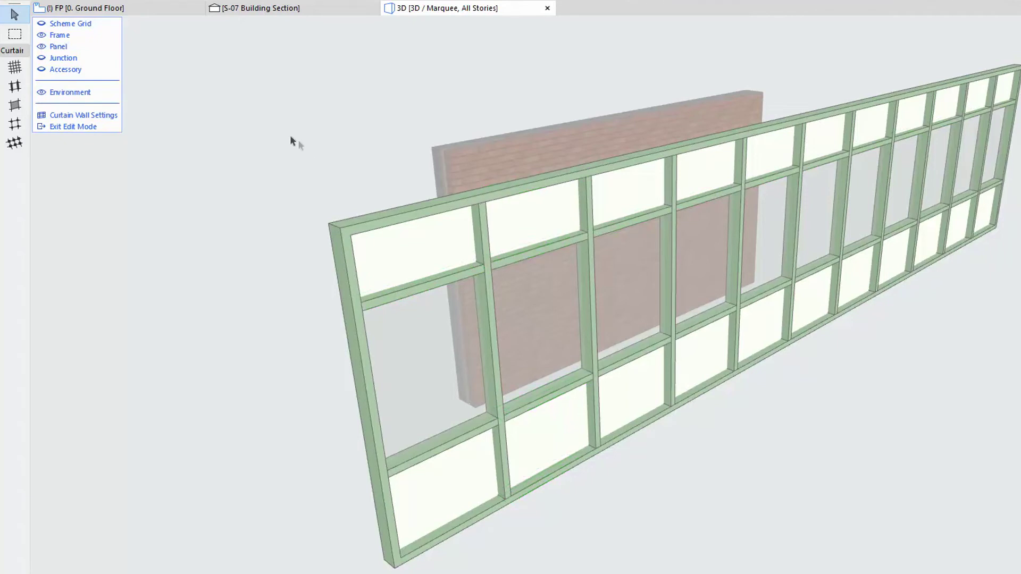
click(165, 8)
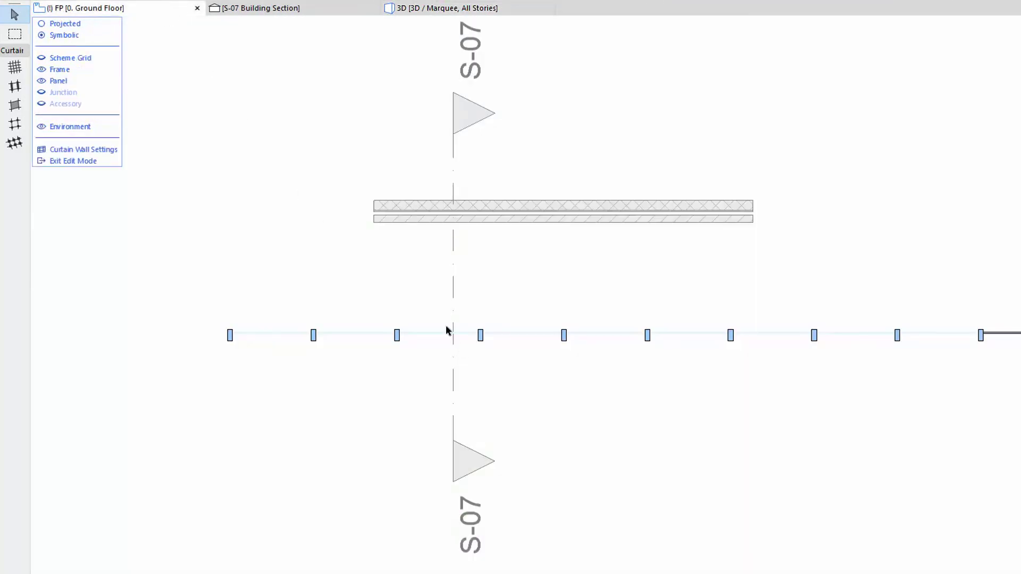
Delete the curtain wall panel in the bay crossed by section line S-07
scroll(449, 341, up, 3)
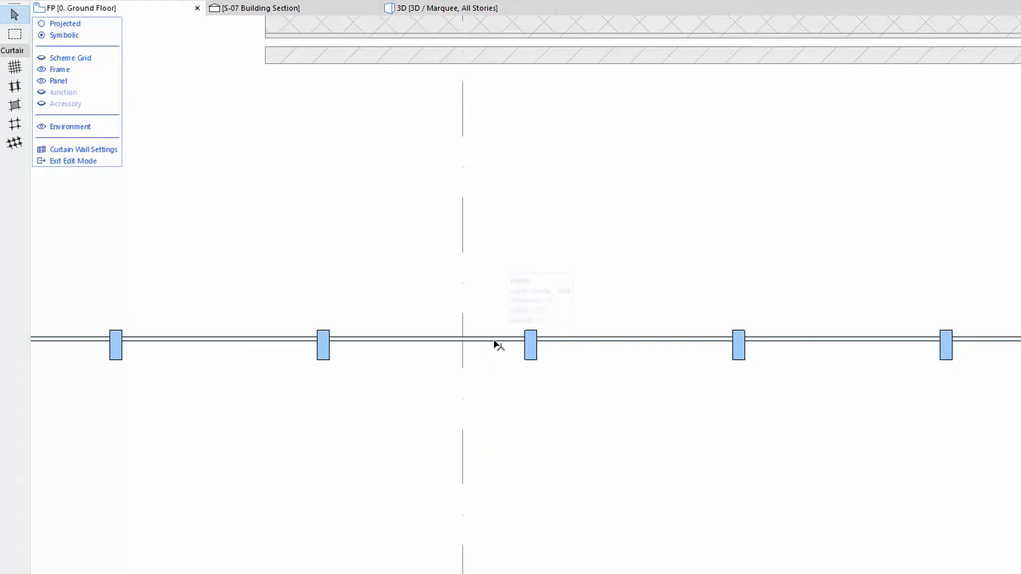
click(533, 339)
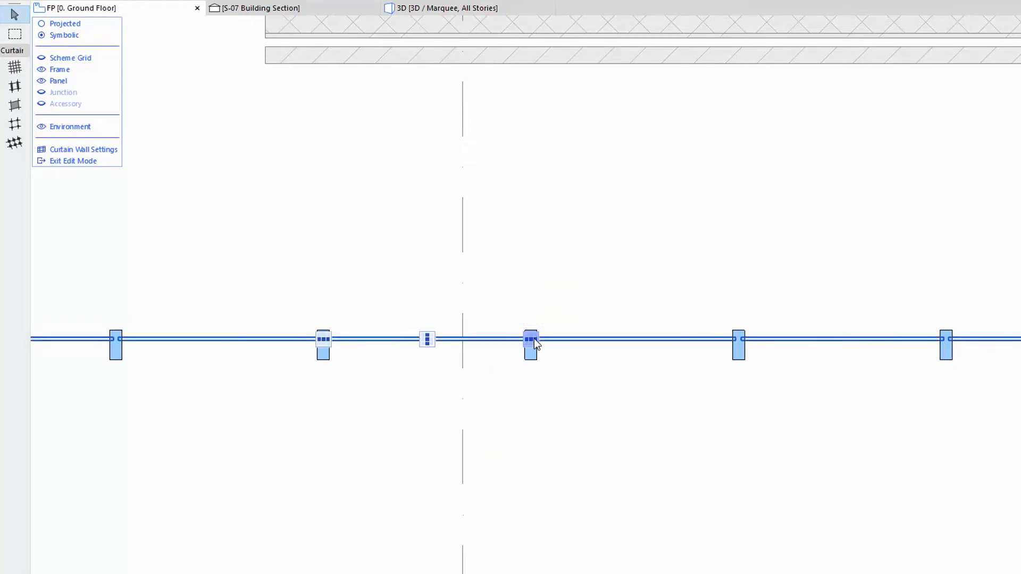
click(429, 337)
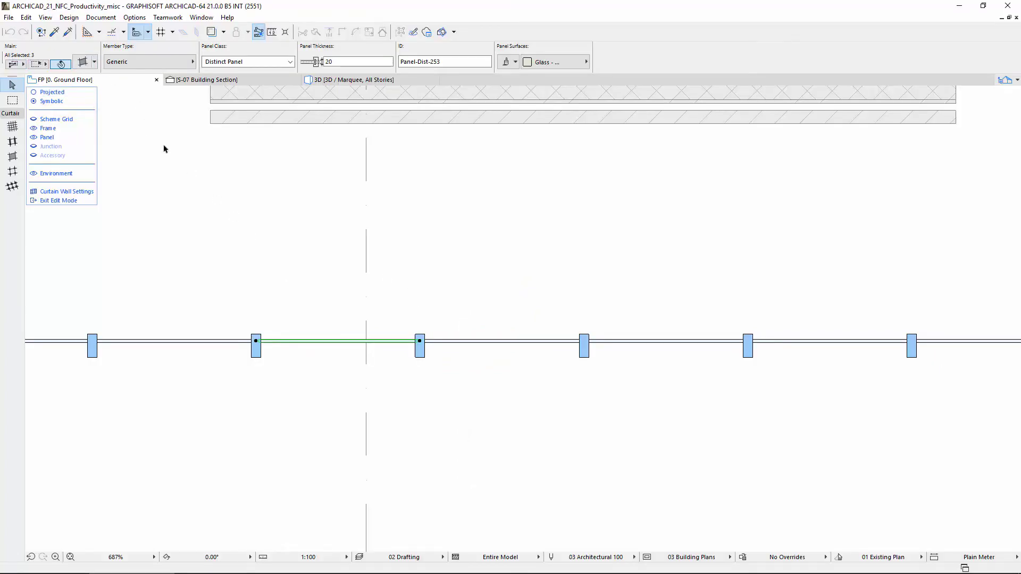
key(Delete)
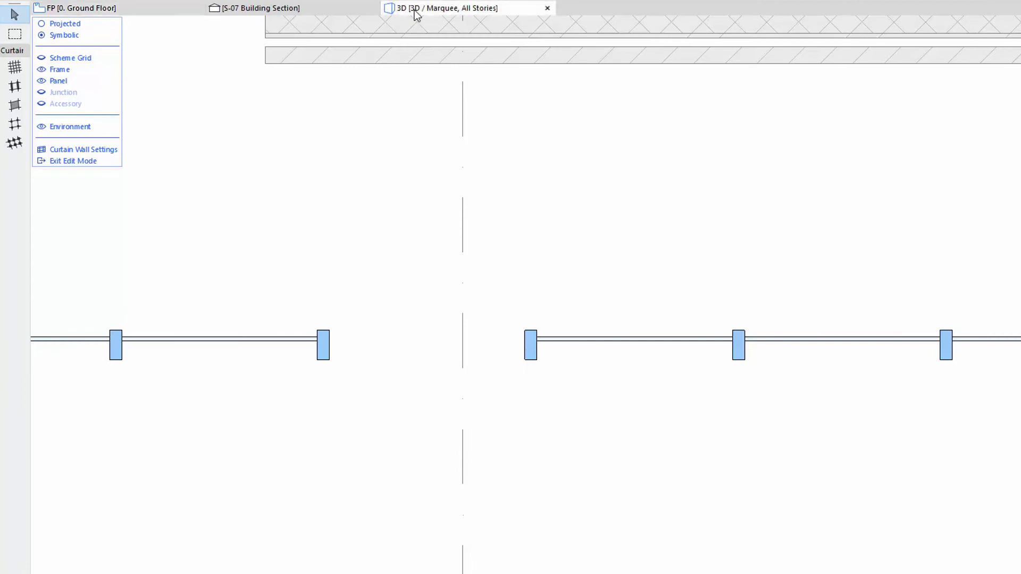
Check the removed panel in 3D, then select the lower transom frame in the S-07 section
click(415, 11)
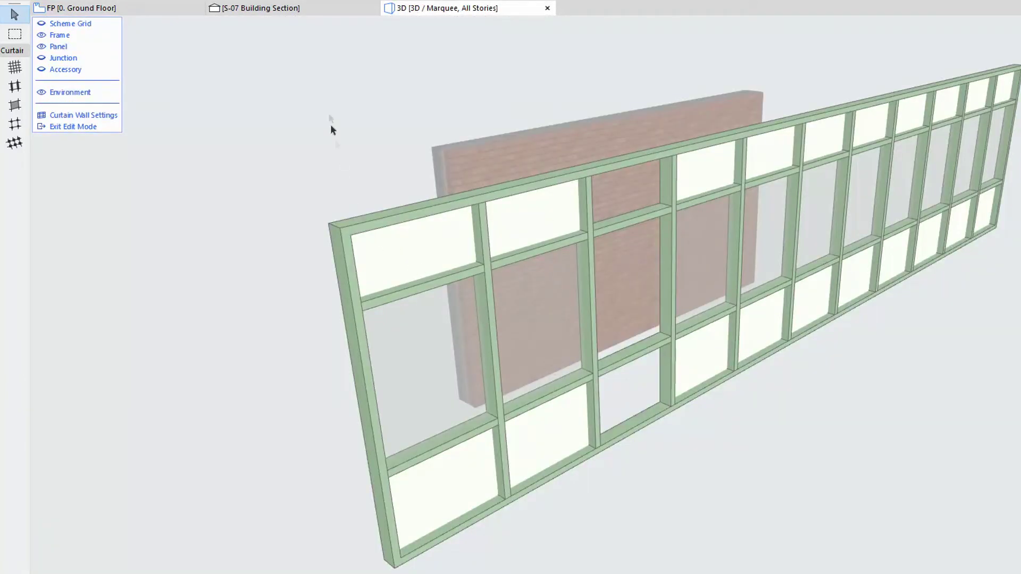
click(308, 10)
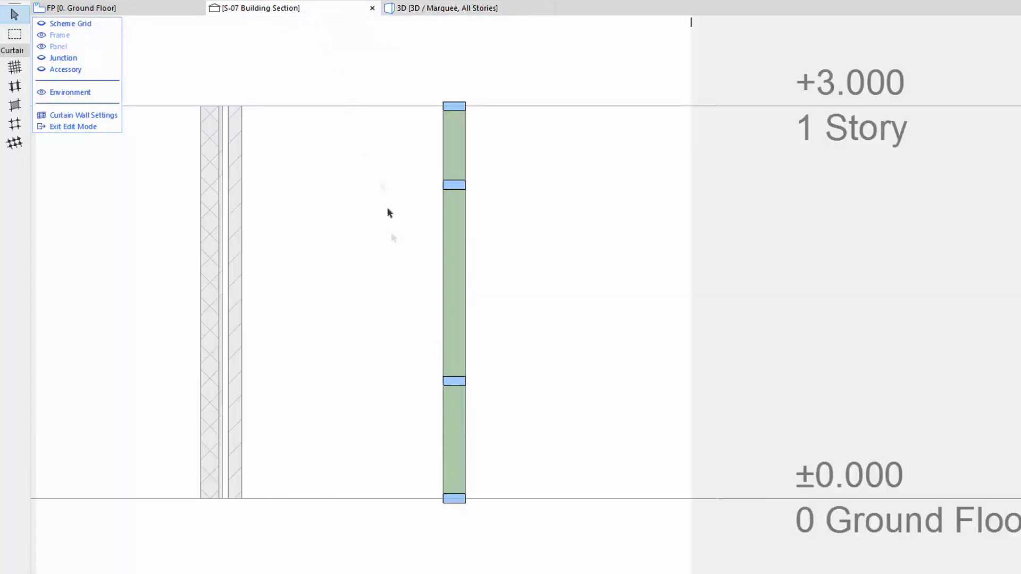
click(458, 381)
Delete the lower transom frame in the S-07 section
scroll(467, 387, up, 2)
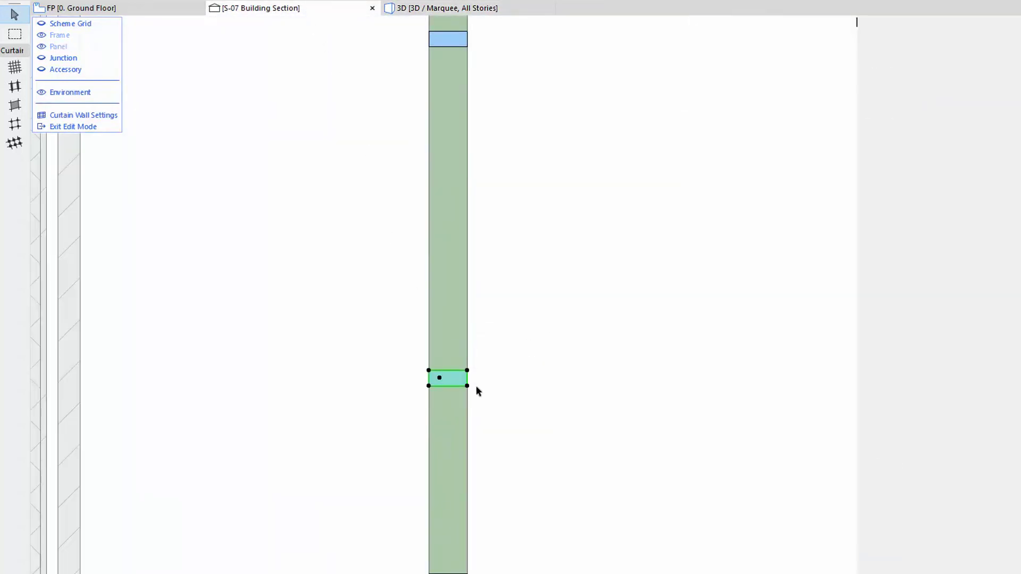
key(Delete)
scroll(458, 180, up, 3)
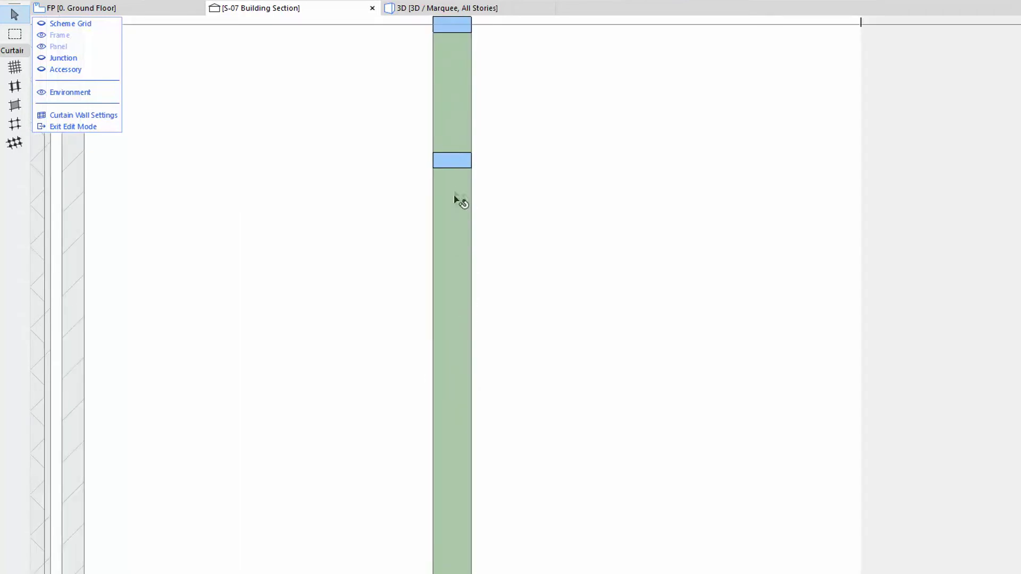
Drag the upper transom frame down a distance of 500 and view the result in 3D
click(451, 161)
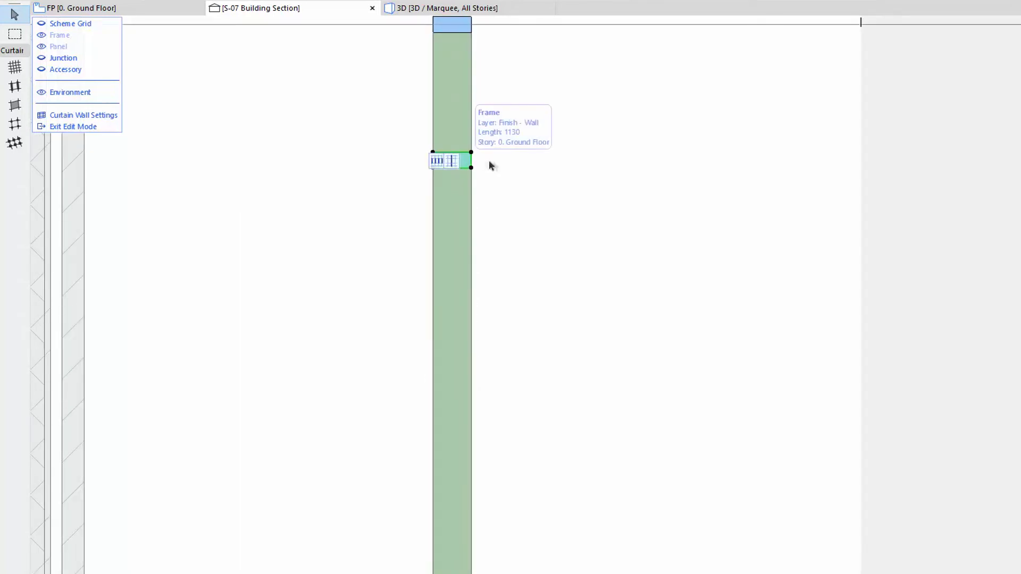
right_click(482, 161)
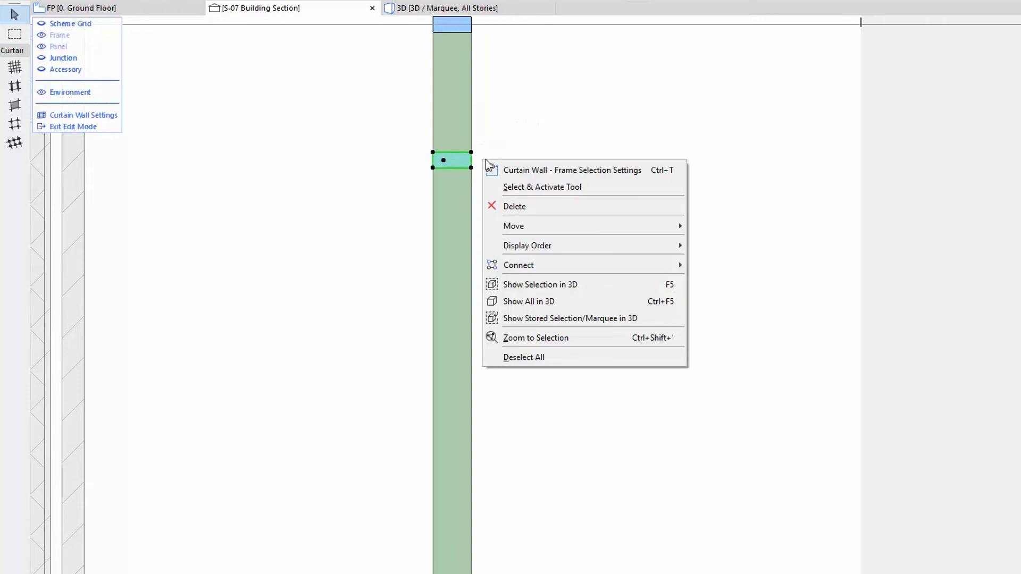
mouse_move(553, 224)
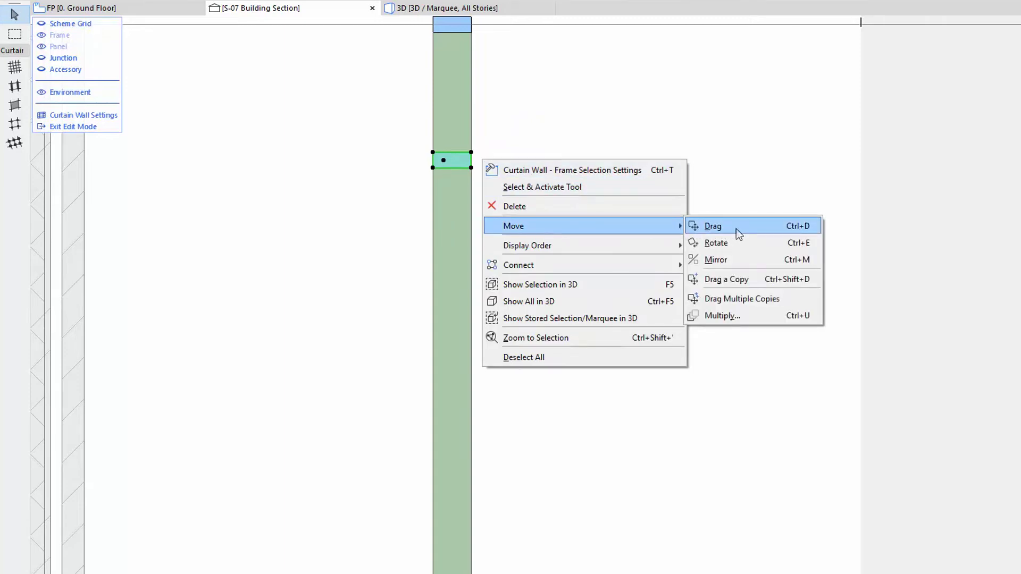
click(736, 228)
click(443, 161)
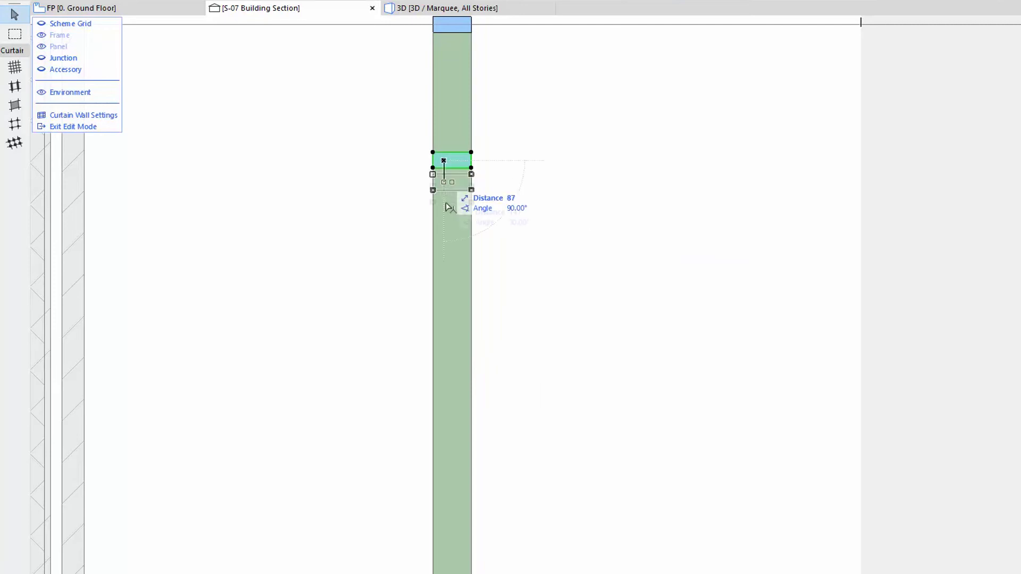
key(Tab)
text(500)
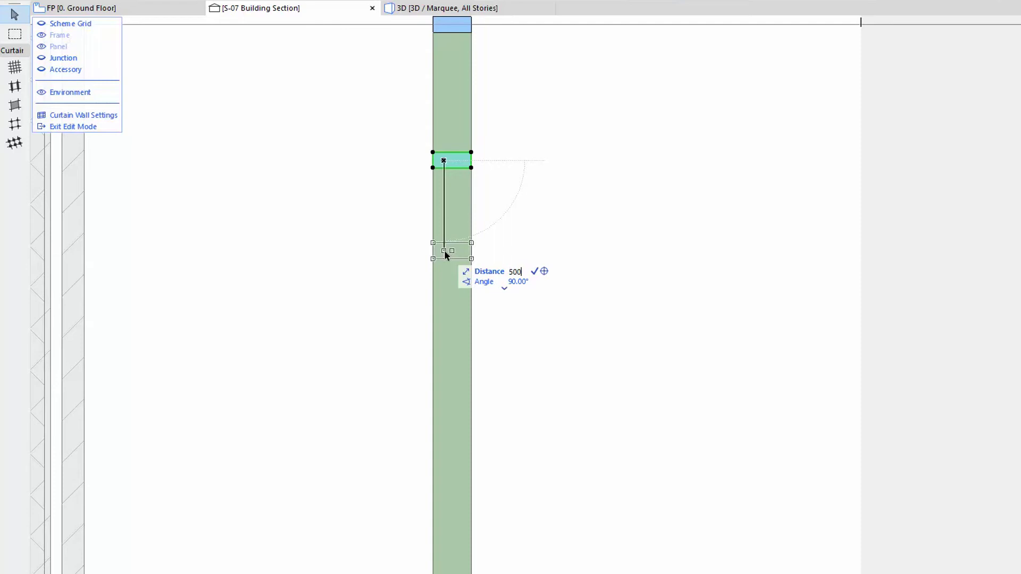
click(534, 271)
click(444, 273)
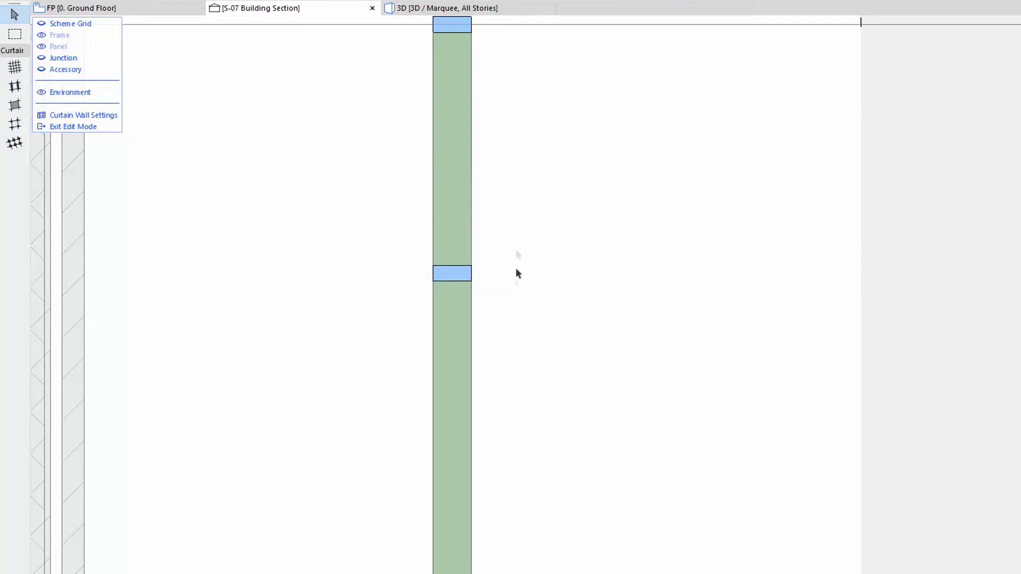
click(519, 8)
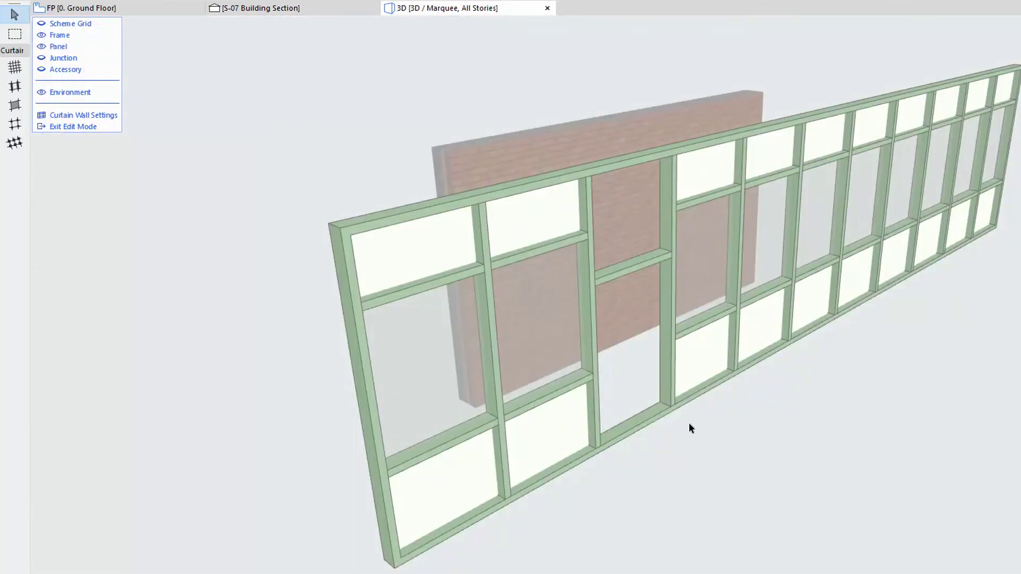
Undo the transom move and panel deletion, returning to the floor plan
click(90, 128)
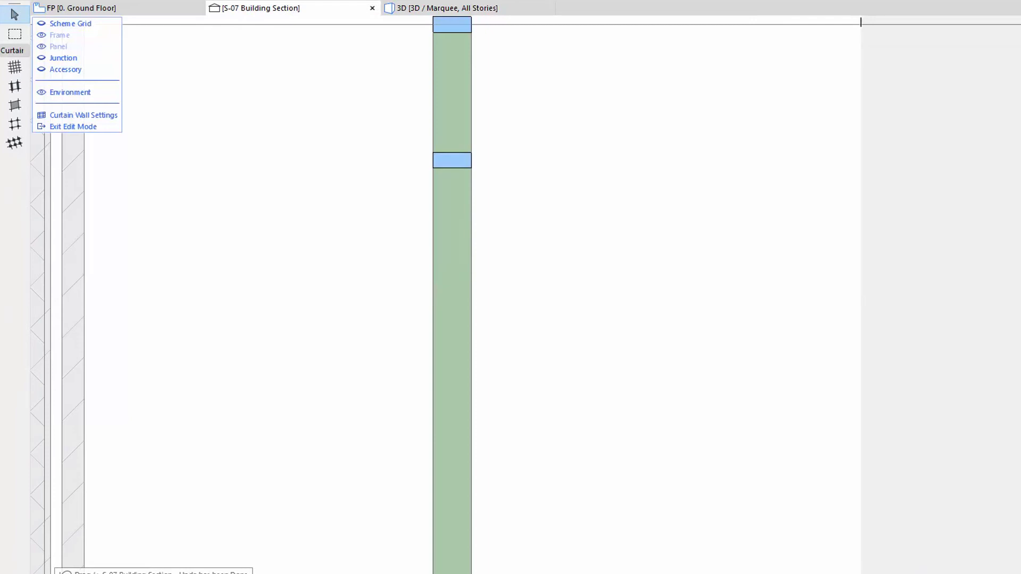
key(ctrl+z)
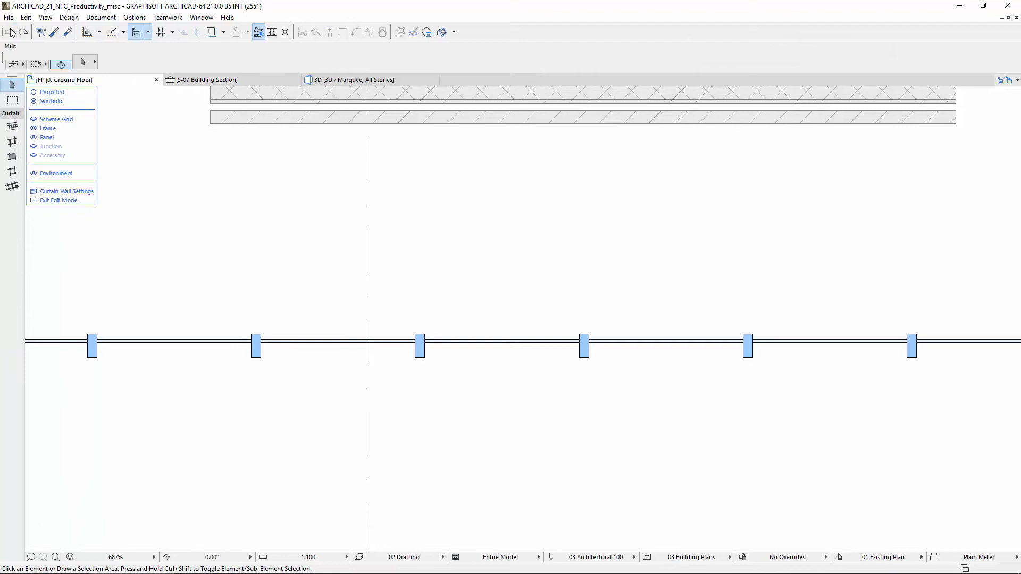
Redo the panel deletion, transom removal and 500 transom move, then view the wall in 3D
click(24, 32)
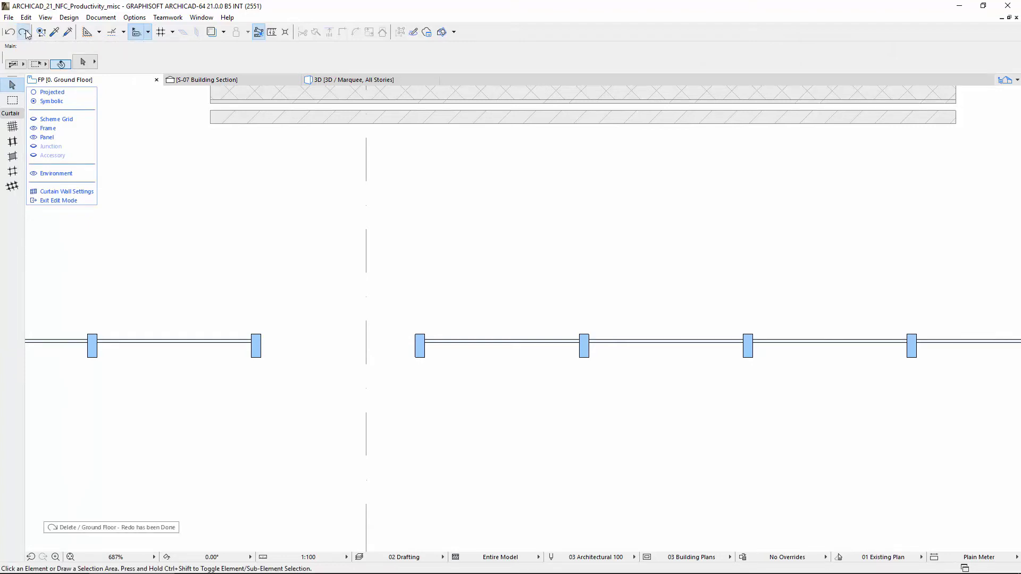
click(24, 33)
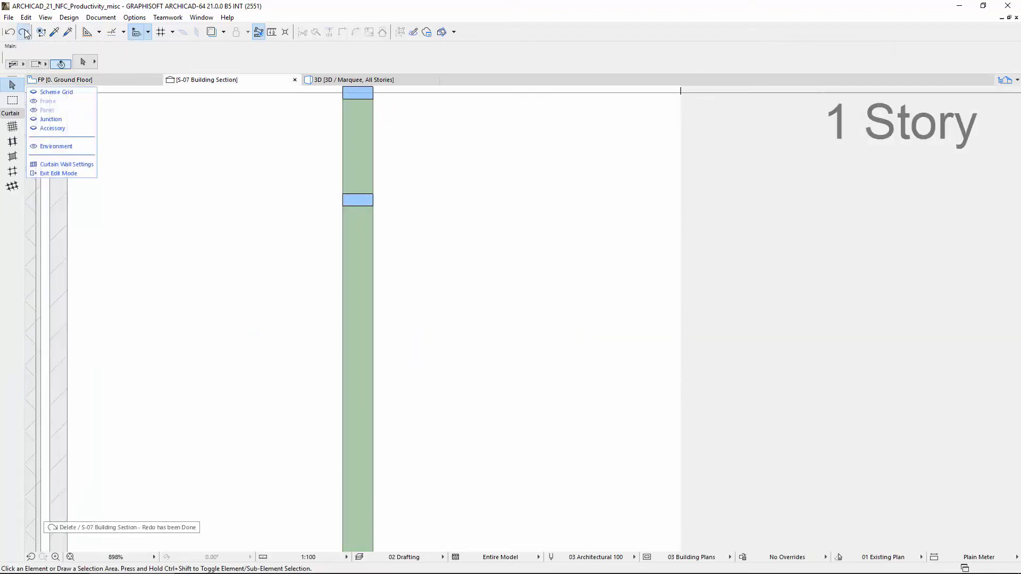
click(24, 32)
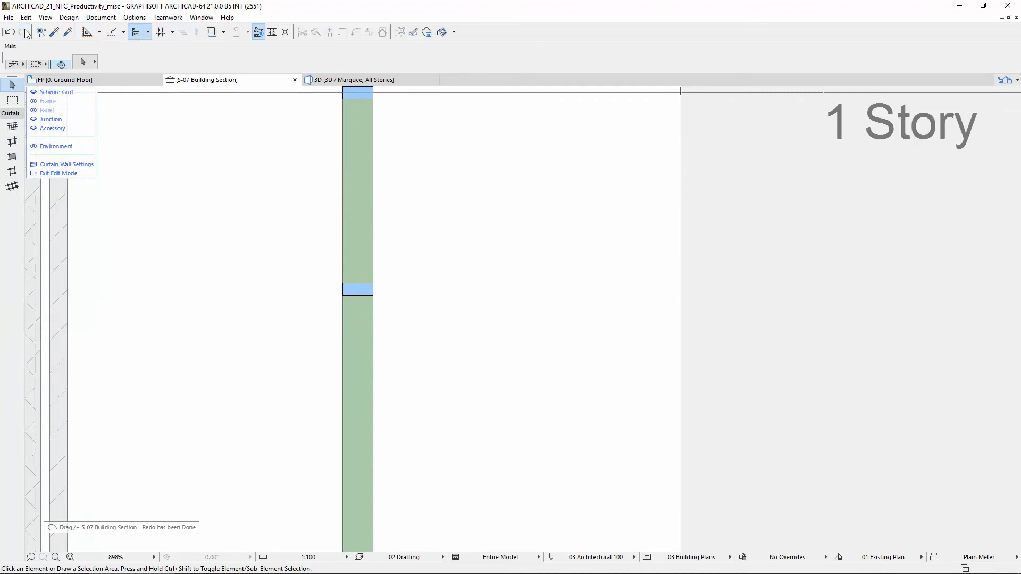
click(384, 80)
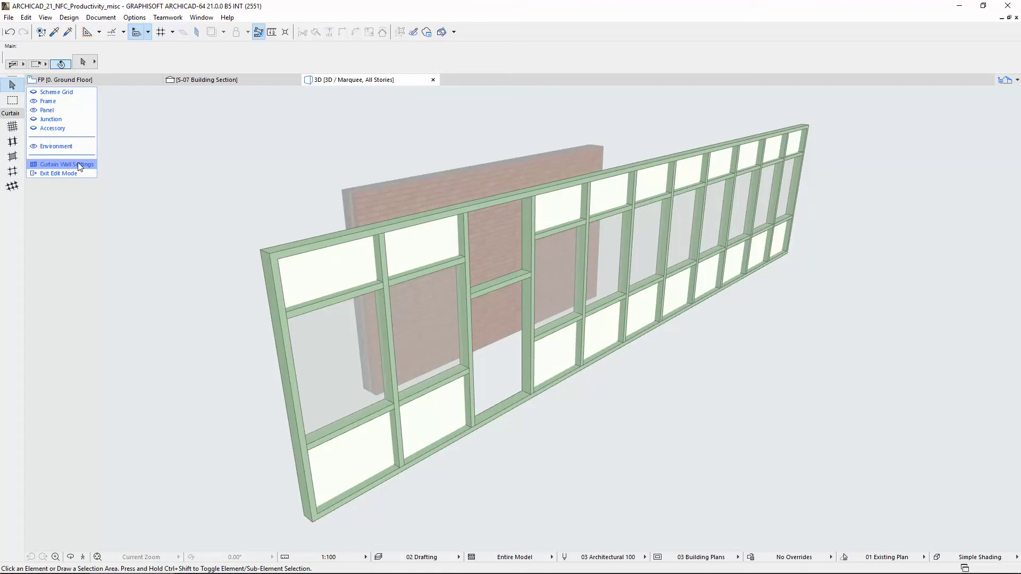
Exit Edit Mode, select the whole curtain wall, and open its Selection Settings dialog
click(75, 171)
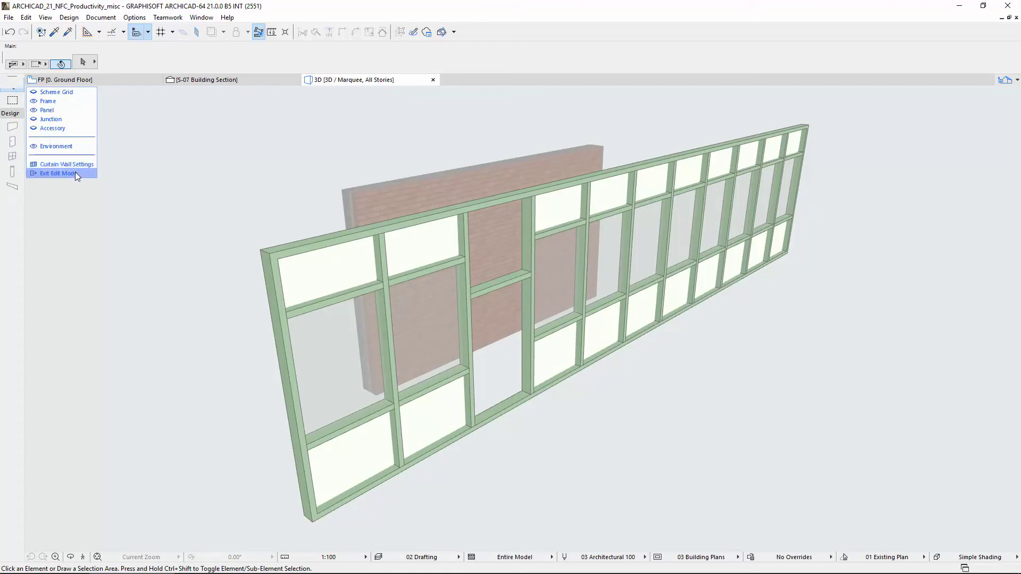
click(332, 244)
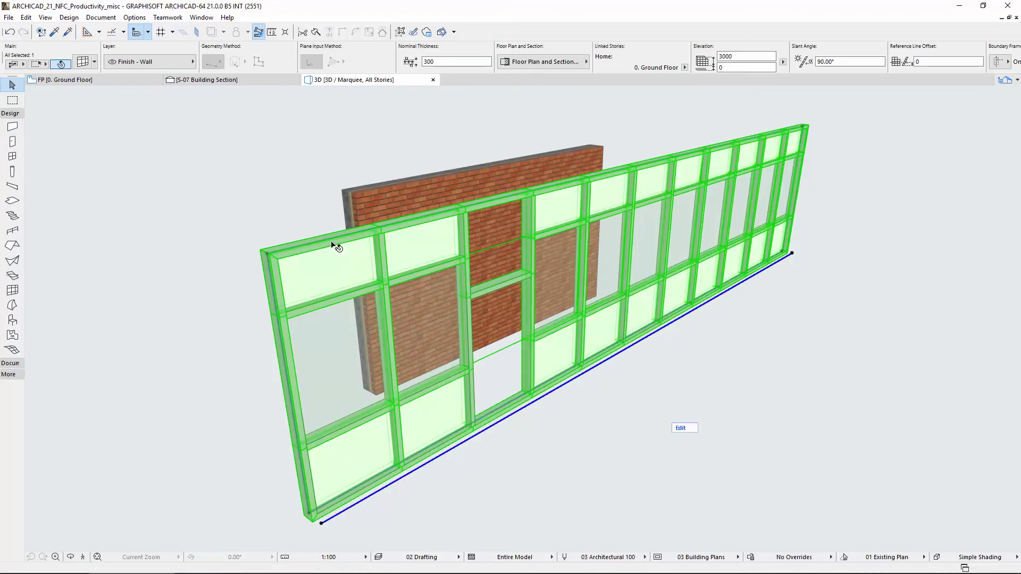
click(83, 62)
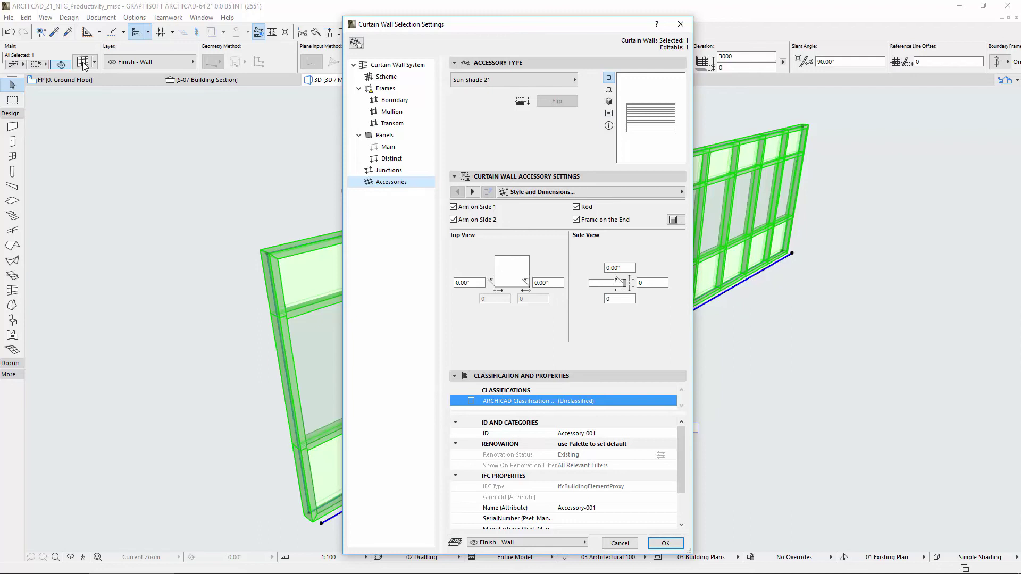
Browse Curtain Wall System, Boundary, Mullion, Main panel and Scheme pages (1200 column; 900/1500/600 rows)
click(398, 65)
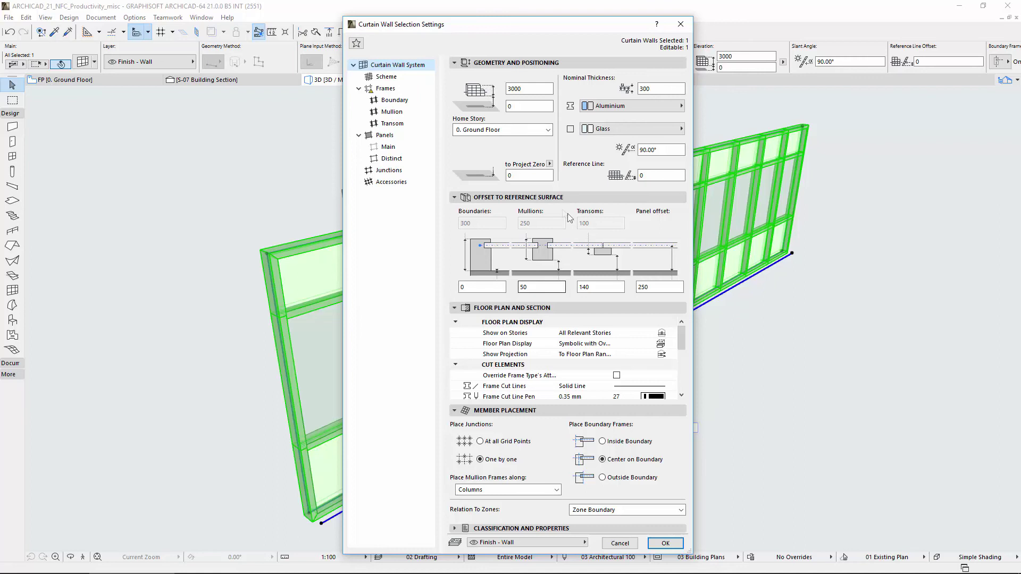
click(397, 100)
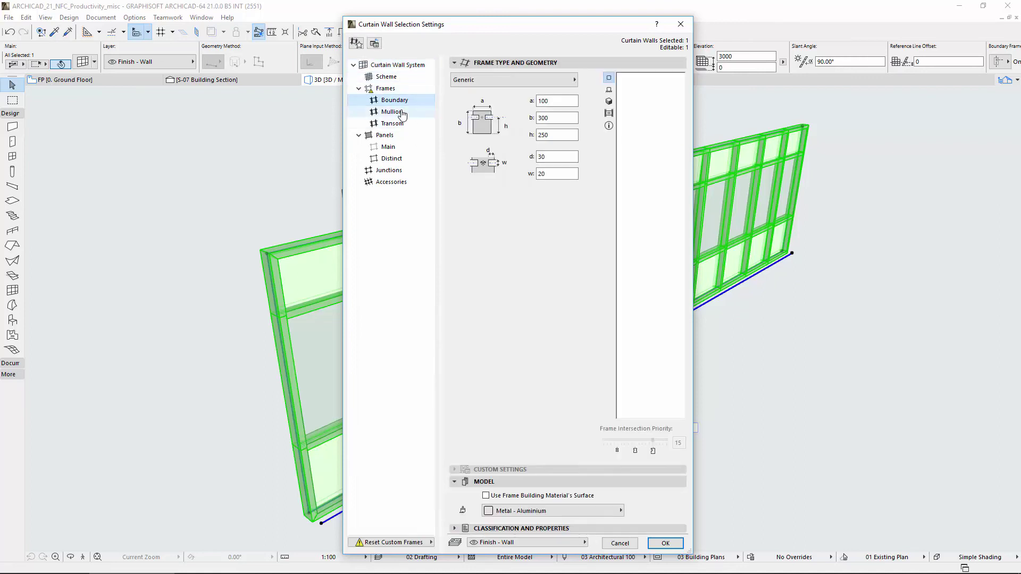
click(394, 112)
click(398, 146)
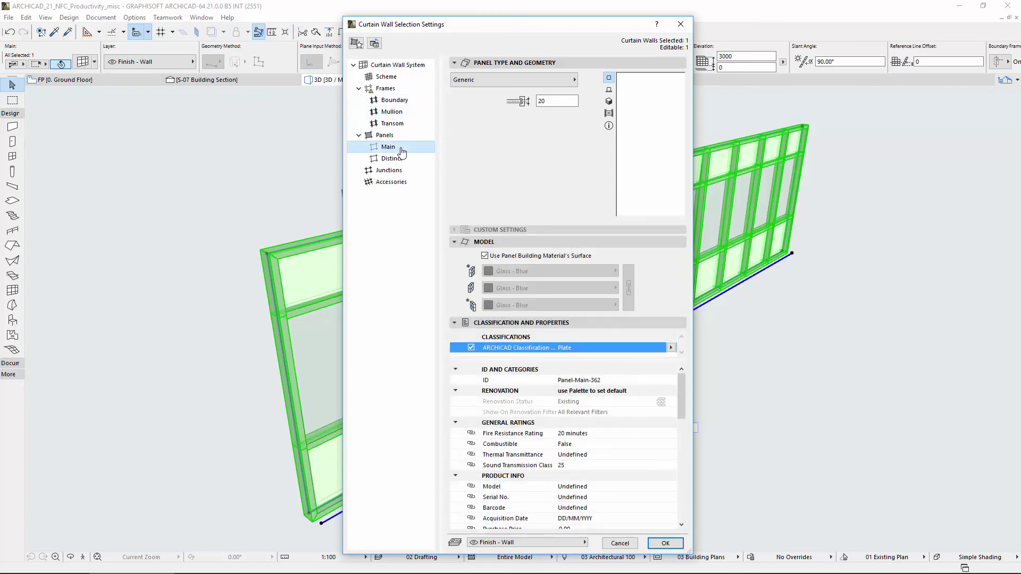
click(409, 78)
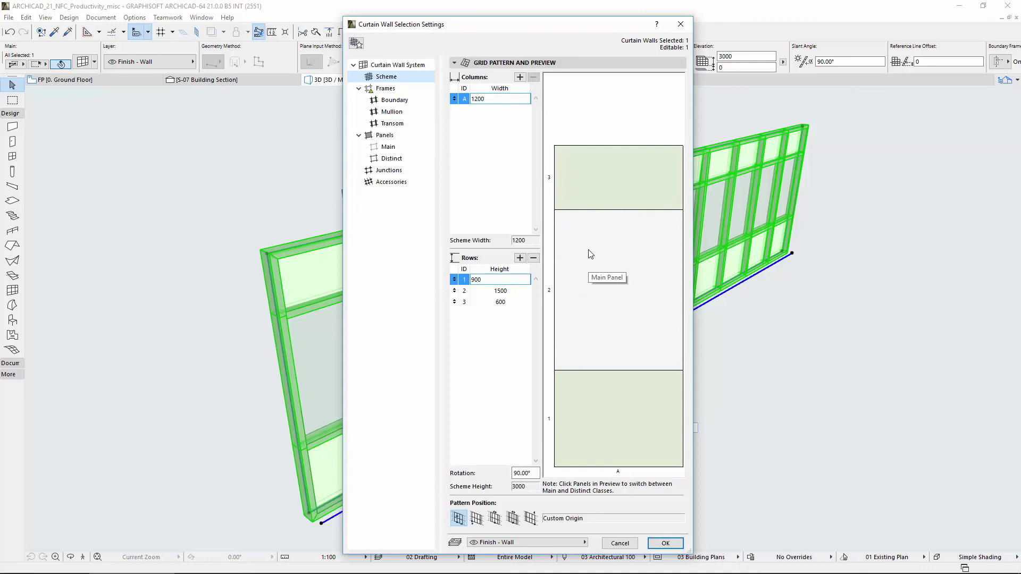
Toggle the bottom scheme panel to Main and back to Distinct, then view the Junctions page
click(596, 400)
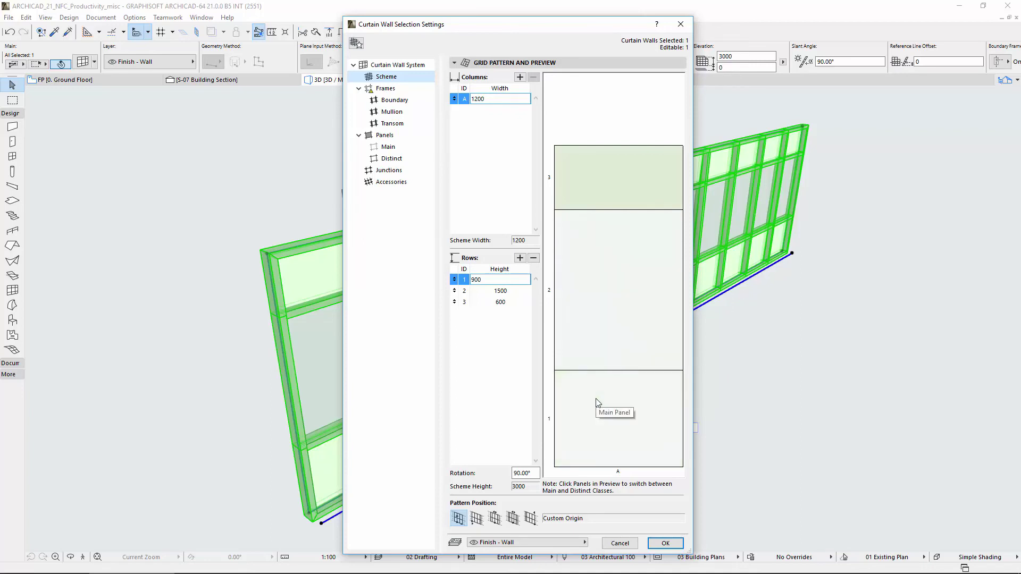
click(596, 401)
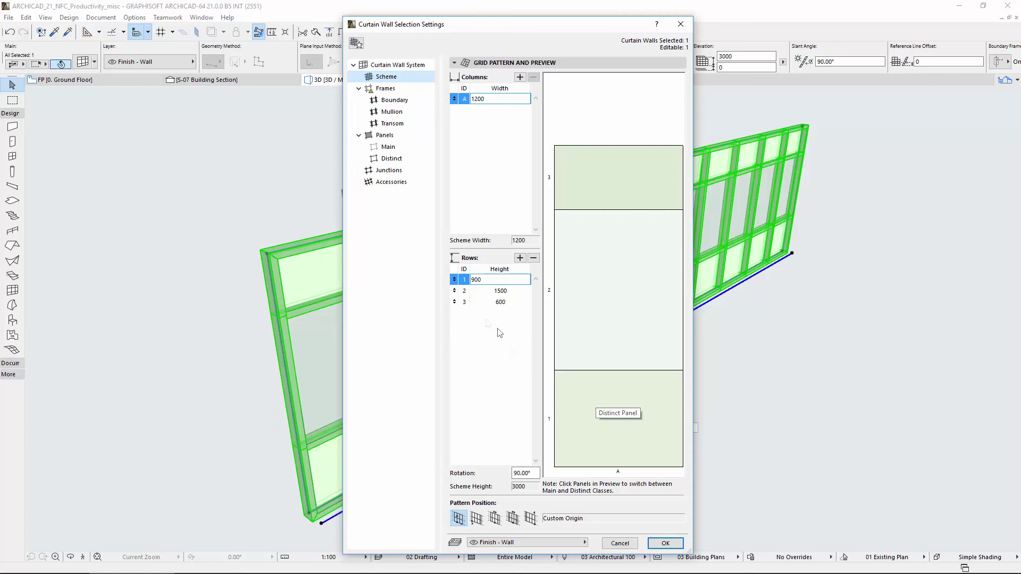
click(397, 171)
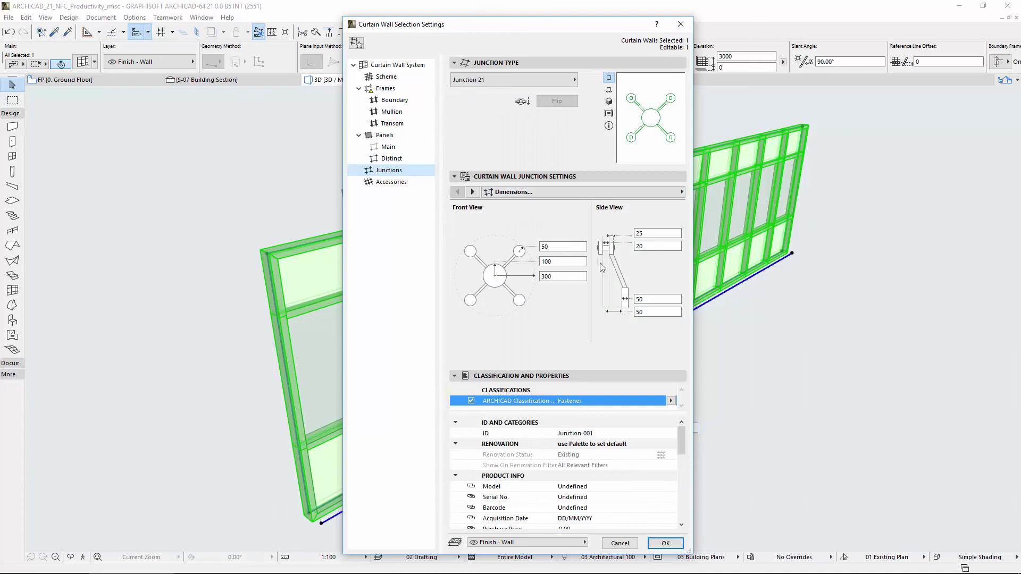
Page through the junction settings, then show the Sun Shade 21 louver settings (6 louvers, thickness 5, 45.00°)
click(472, 192)
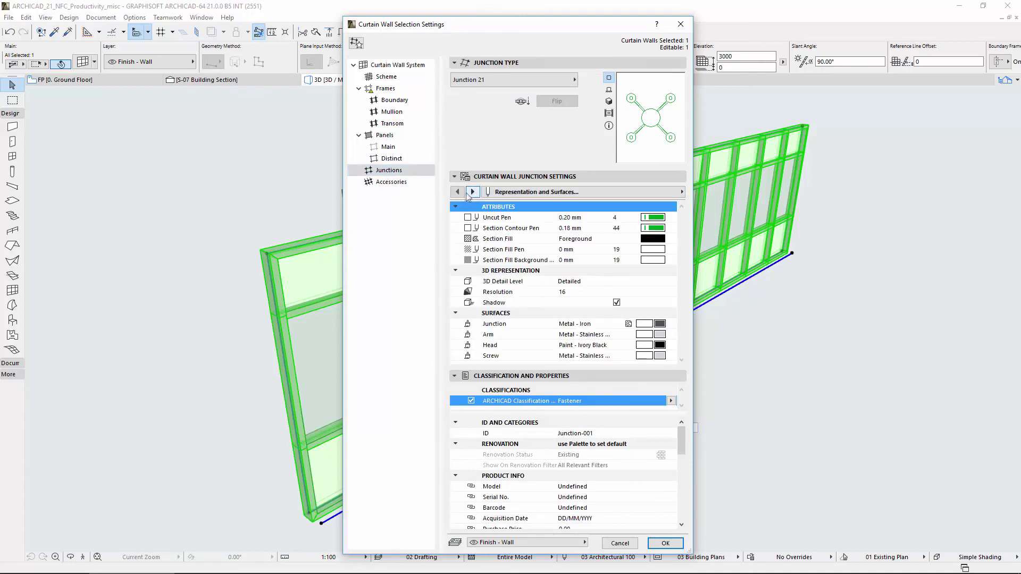
click(458, 192)
click(419, 183)
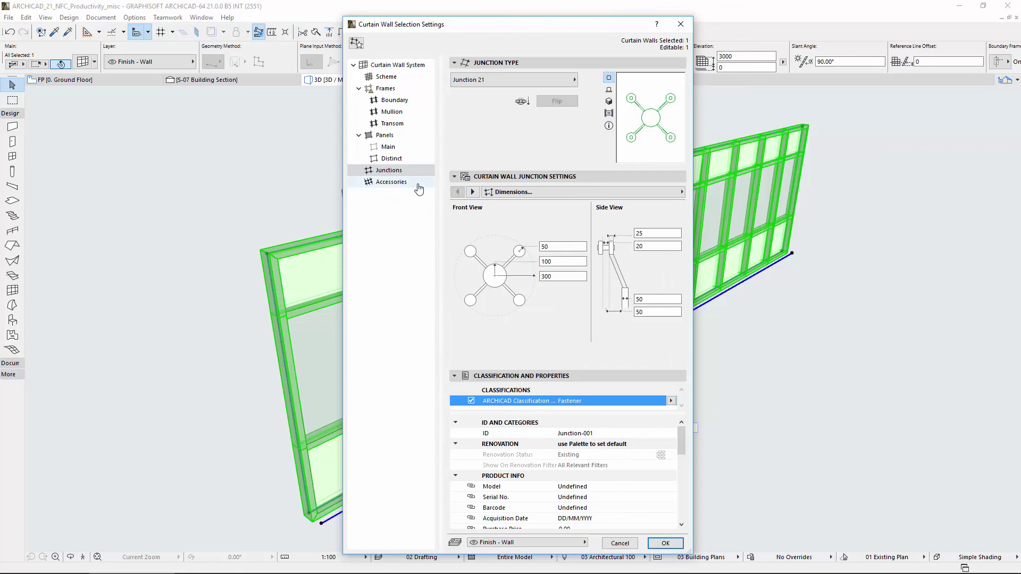
click(473, 191)
Switch the curtain wall accessory type from Sun Shade 21 to Anchor 21
click(473, 192)
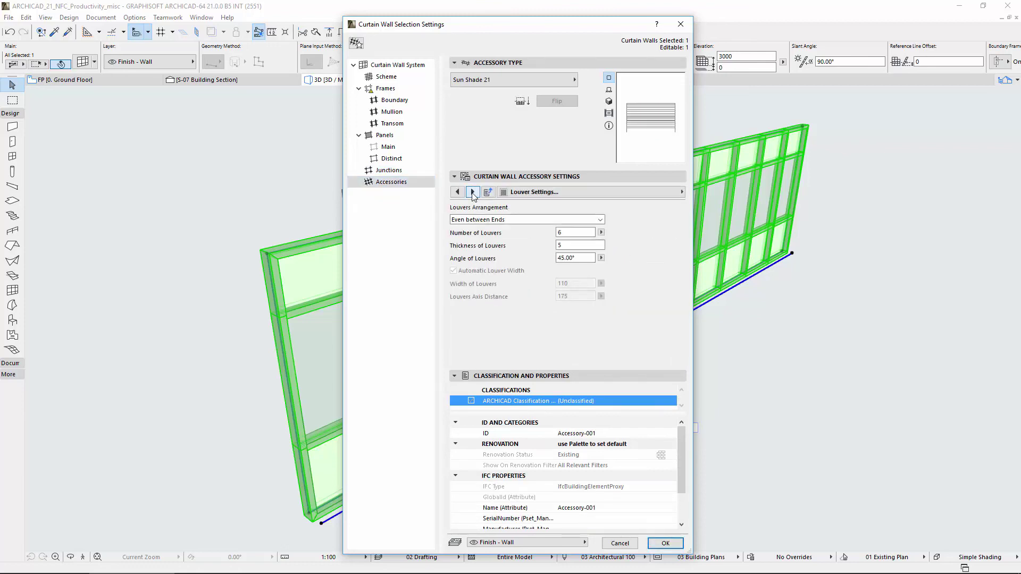
click(497, 79)
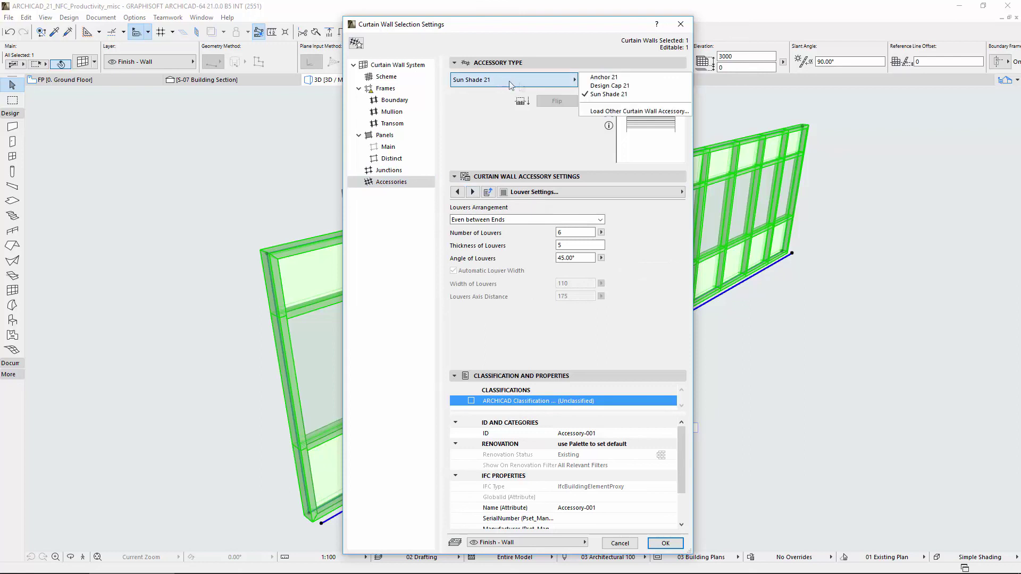
click(605, 79)
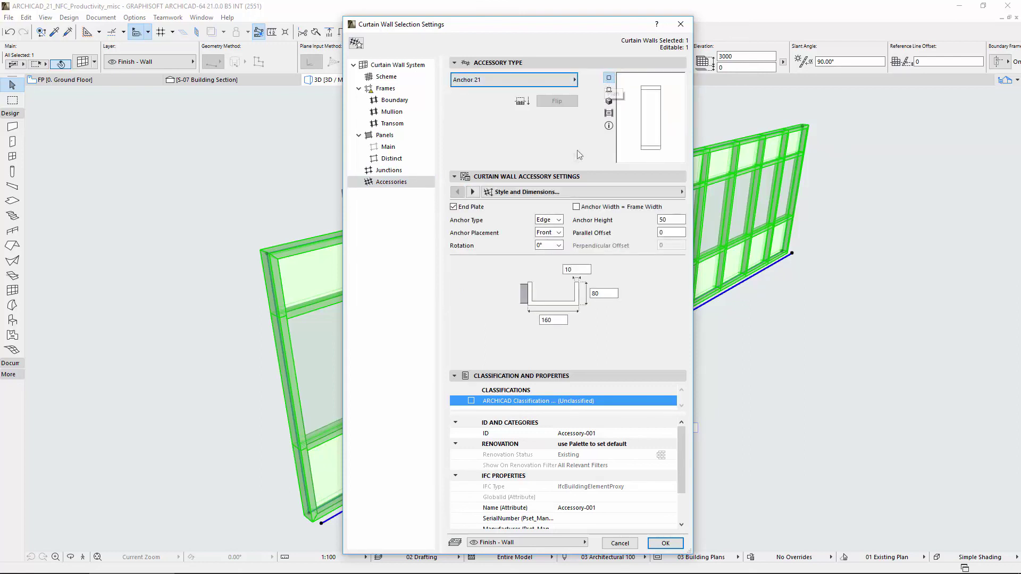
Review Anchor 21's representation and surfaces, then return to the Junction 21 settings
click(473, 192)
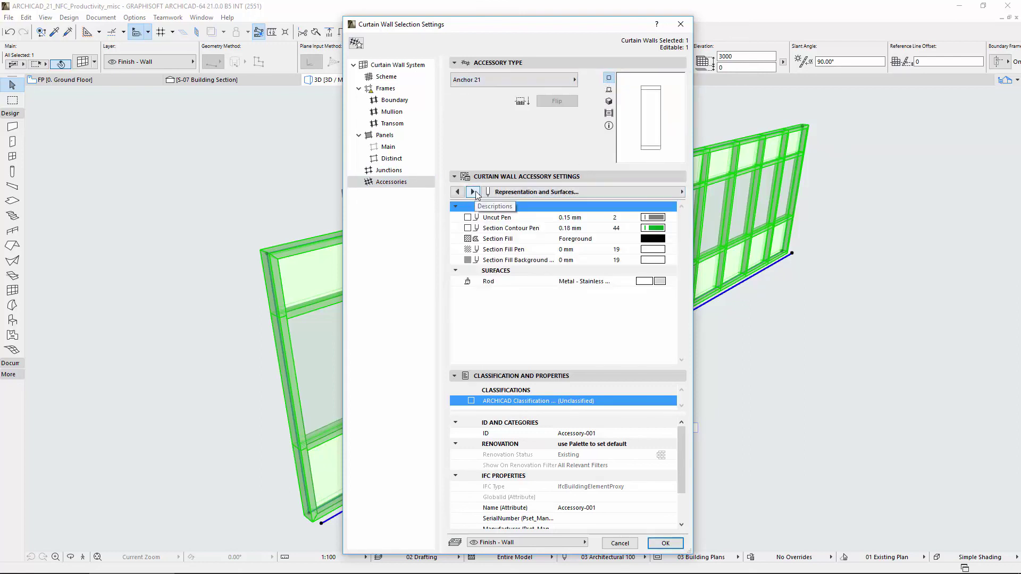
click(504, 193)
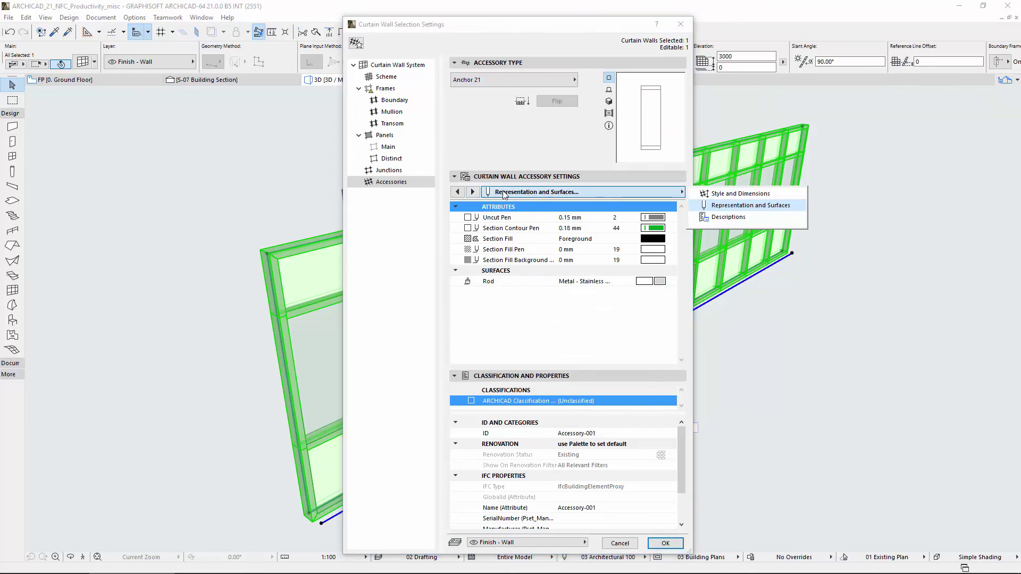
click(504, 194)
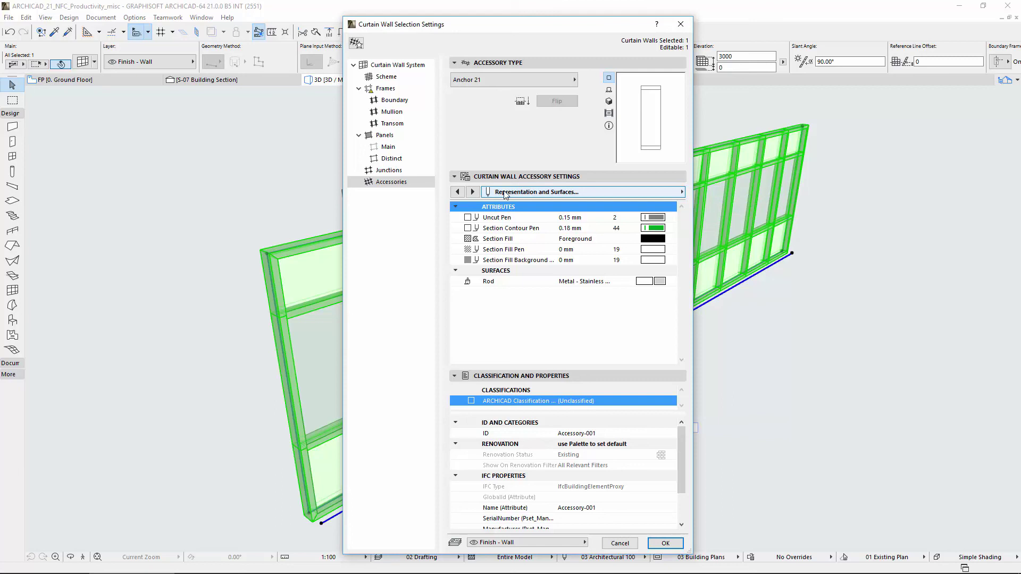
click(415, 173)
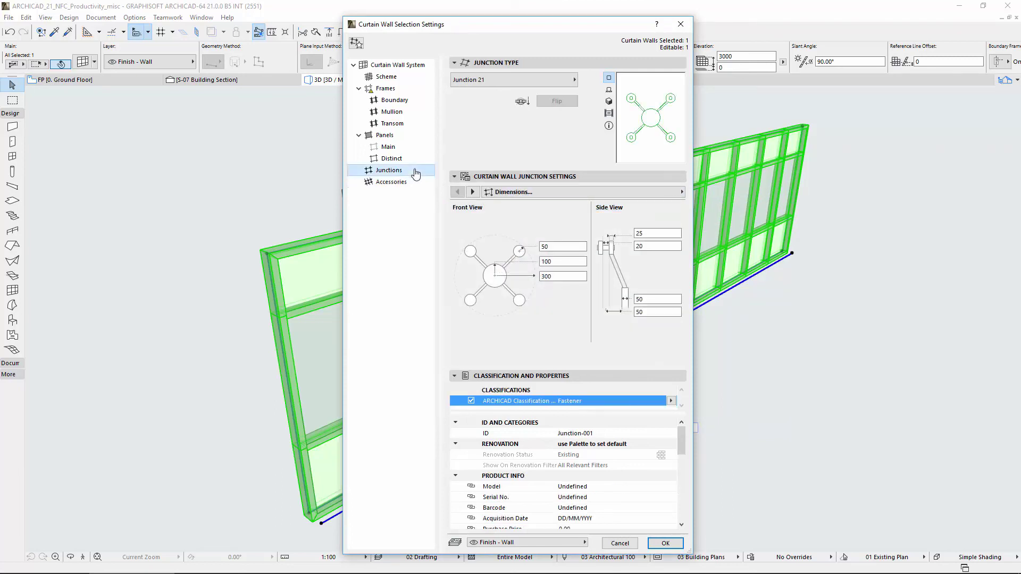